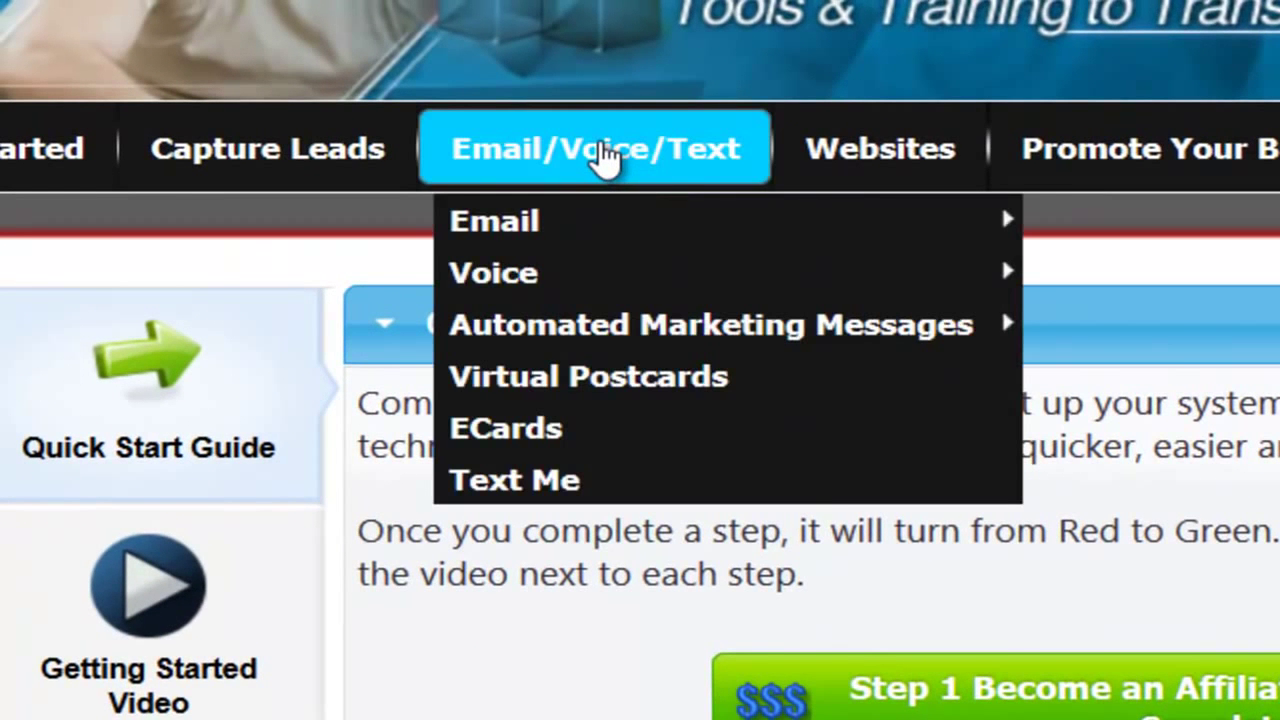
- Create a new email campaign named Go
{"action": "mouse_move", "coordinate": [571, 229]}
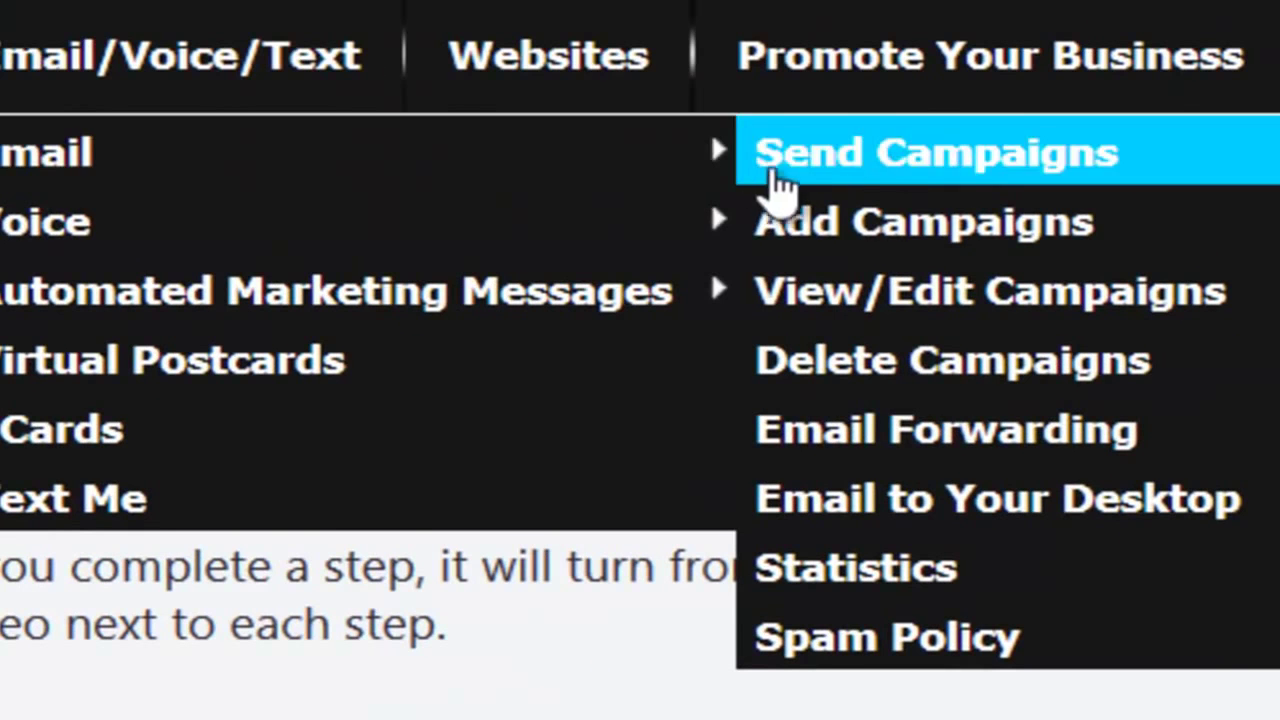
{"action": "left_click", "coordinate": [912, 250]}
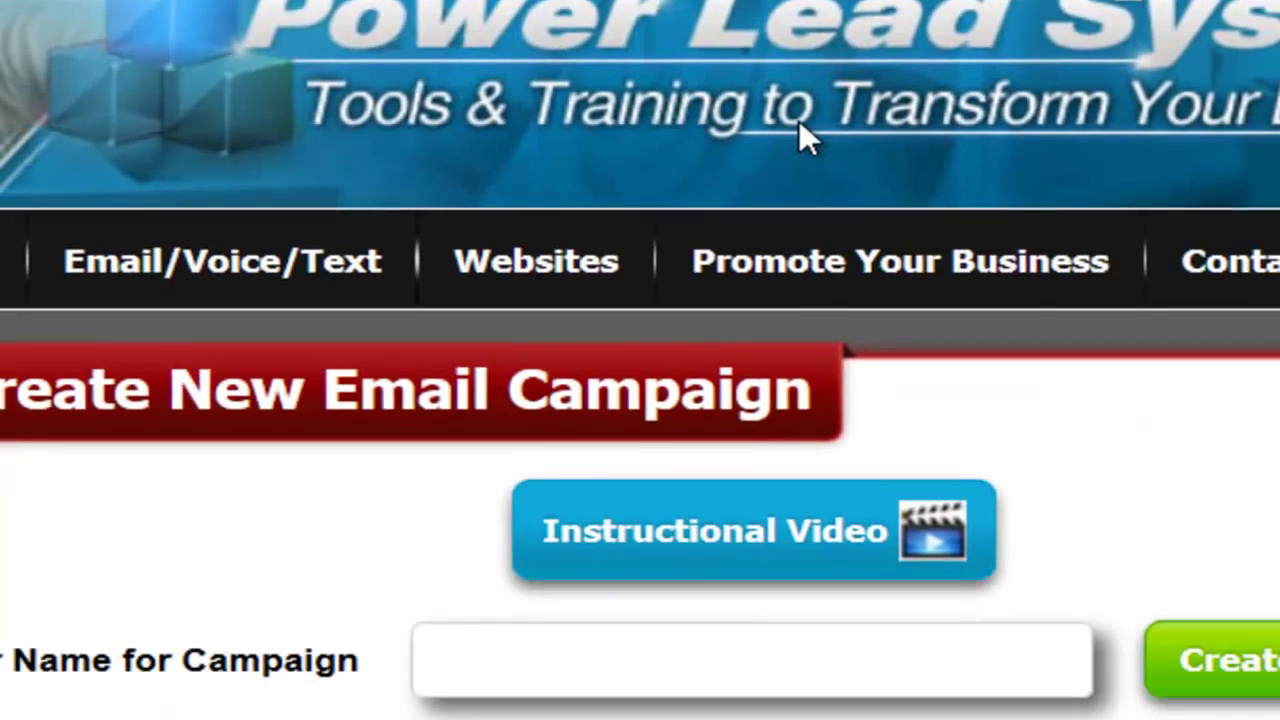
{"action": "left_click", "coordinate": [533, 640]}
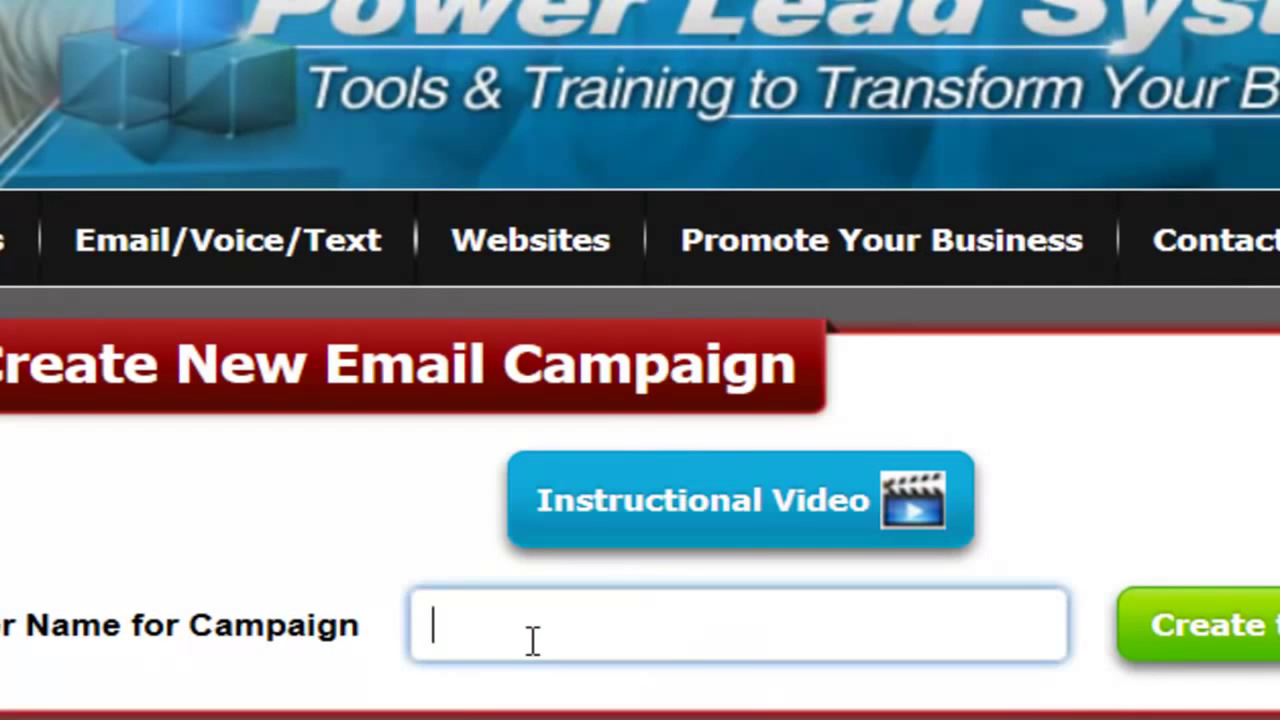
{"action": "type", "text": "Go"}
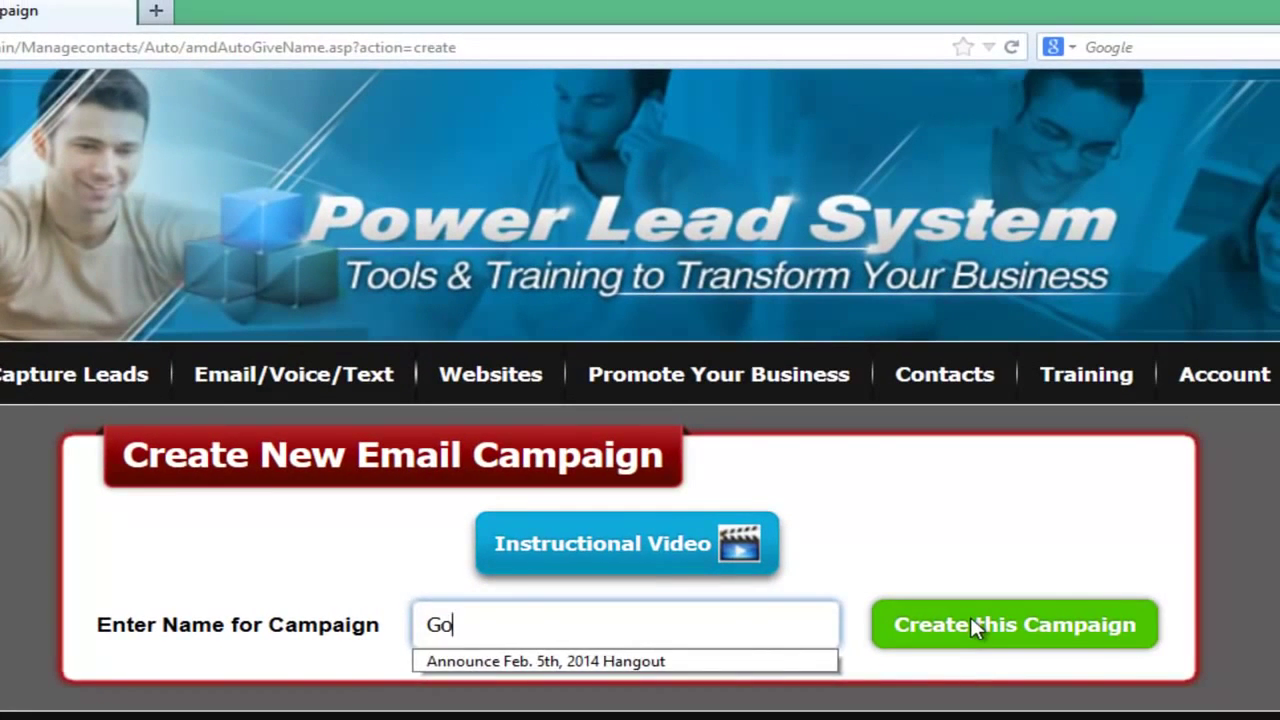
{"action": "left_click", "coordinate": [1162, 620]}
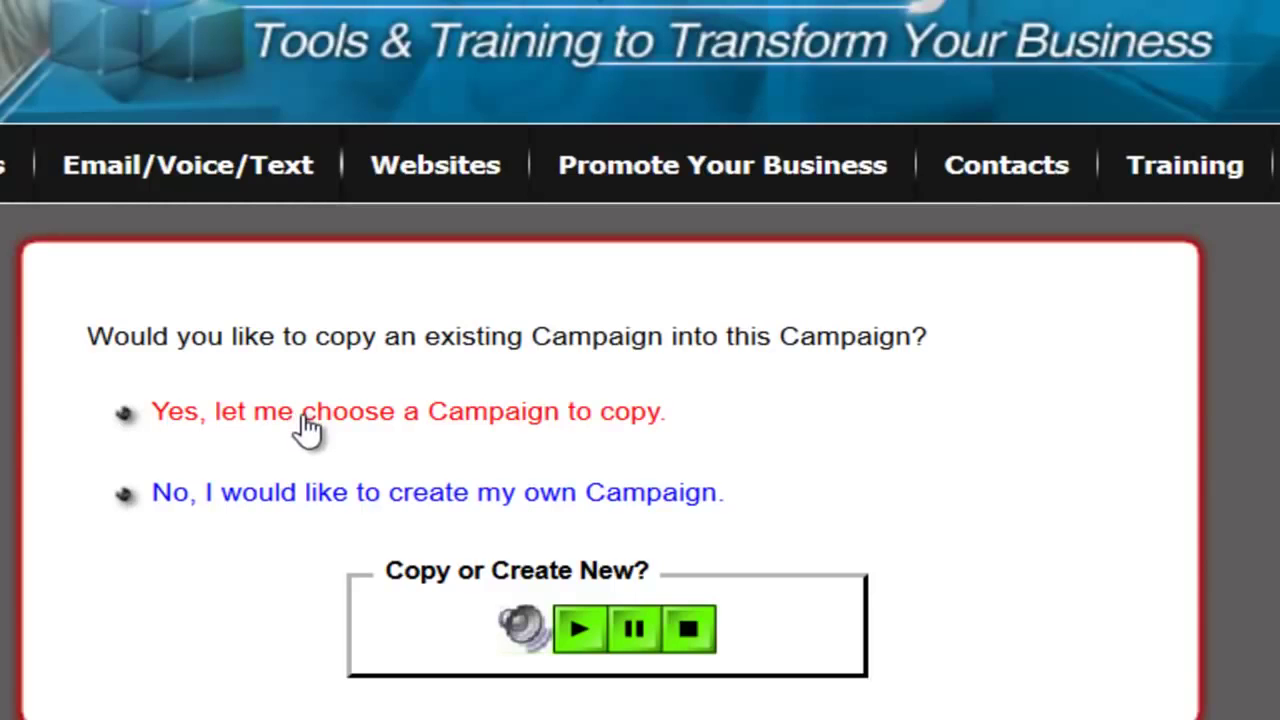
- Copy the existing Power Lead System Opportunity Campaign (by Power Lead System) into the Go campaign
{"action": "left_click", "coordinate": [358, 421]}
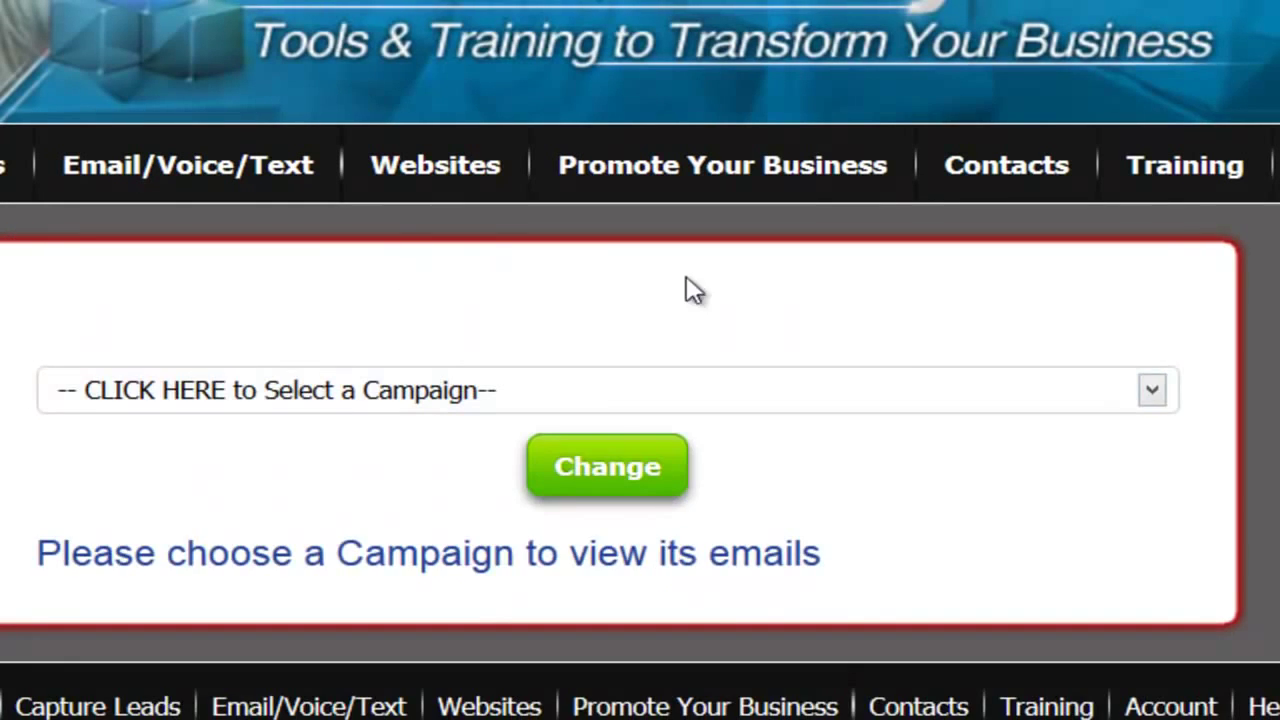
{"action": "left_click", "coordinate": [1153, 395]}
{"action": "scroll", "coordinate": [543, 514], "scroll_direction": "down", "scroll_amount": 8}
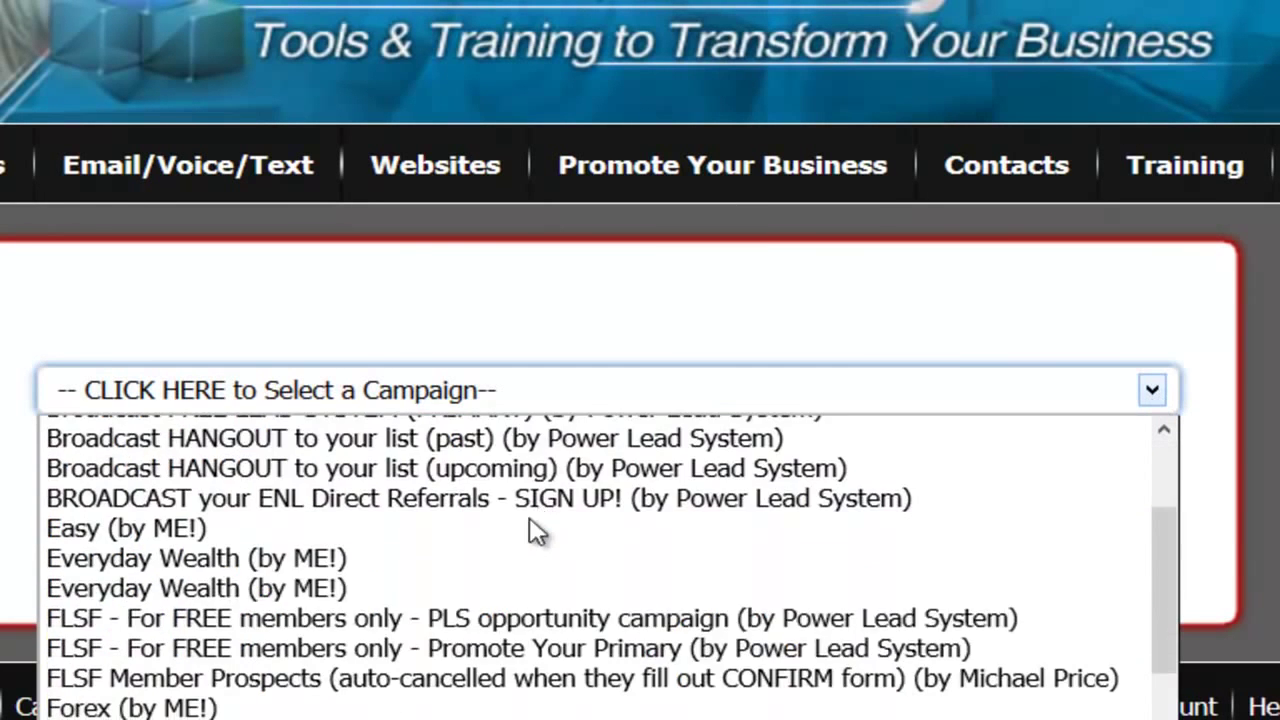
{"action": "scroll", "coordinate": [425, 655], "scroll_direction": "down", "scroll_amount": 3}
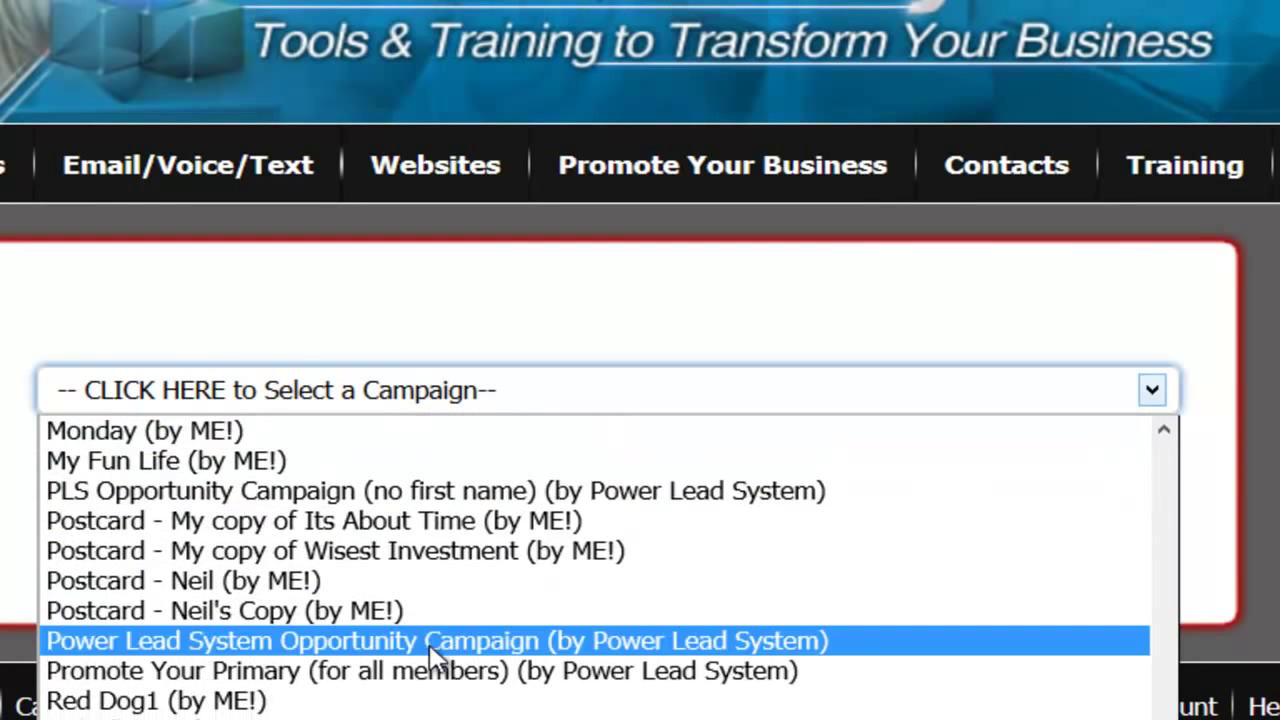
{"action": "left_click", "coordinate": [386, 643]}
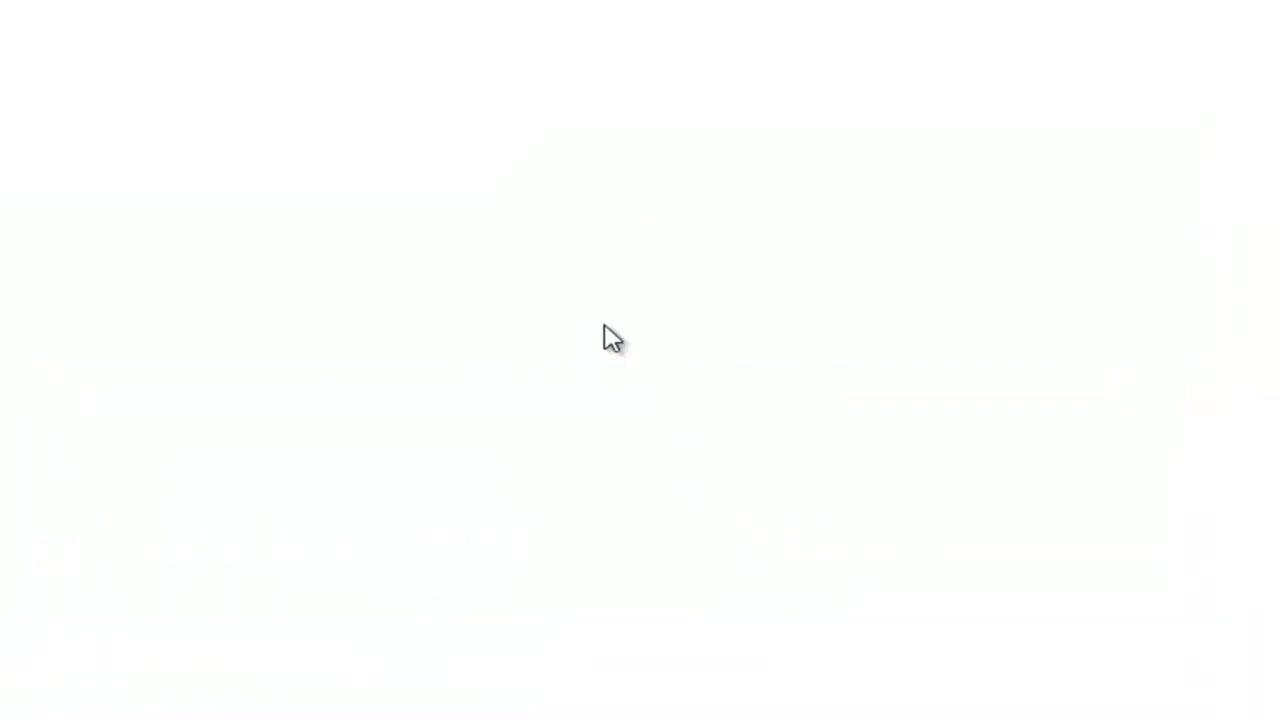
{"action": "scroll", "coordinate": [828, 380], "scroll_direction": "down", "scroll_amount": 8}
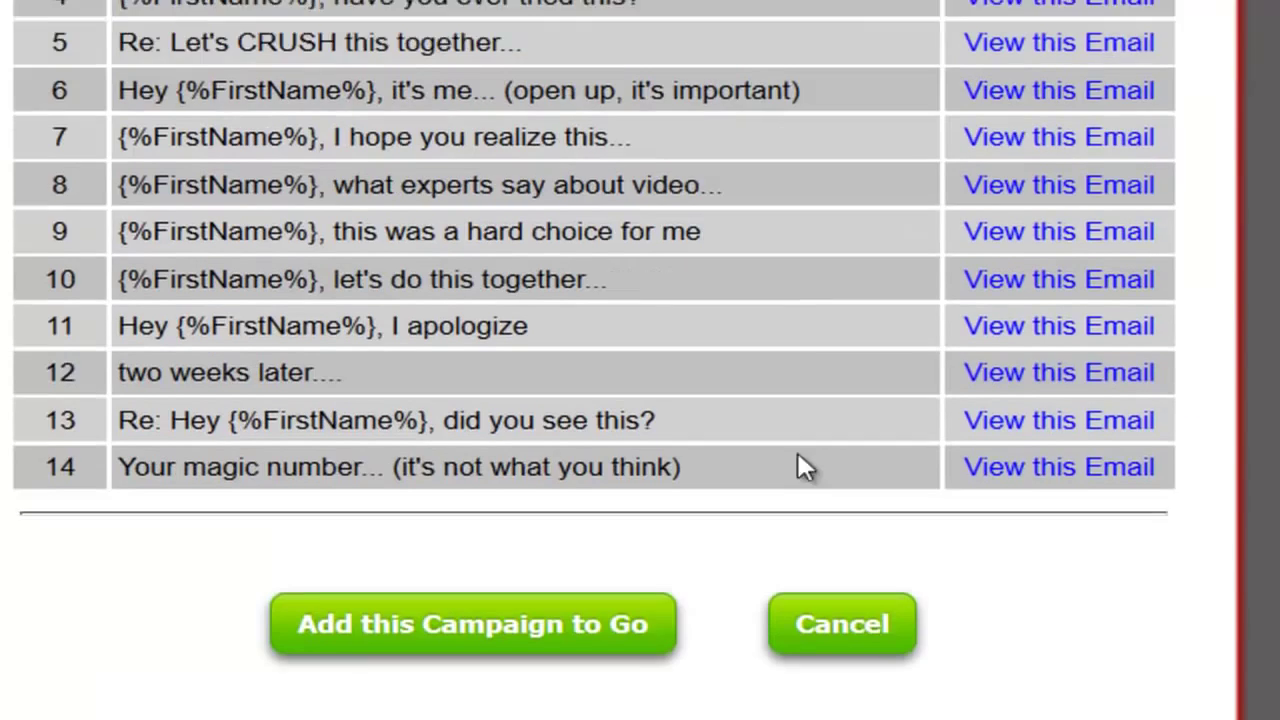
{"action": "scroll", "coordinate": [614, 477], "scroll_direction": "up", "scroll_amount": 5}
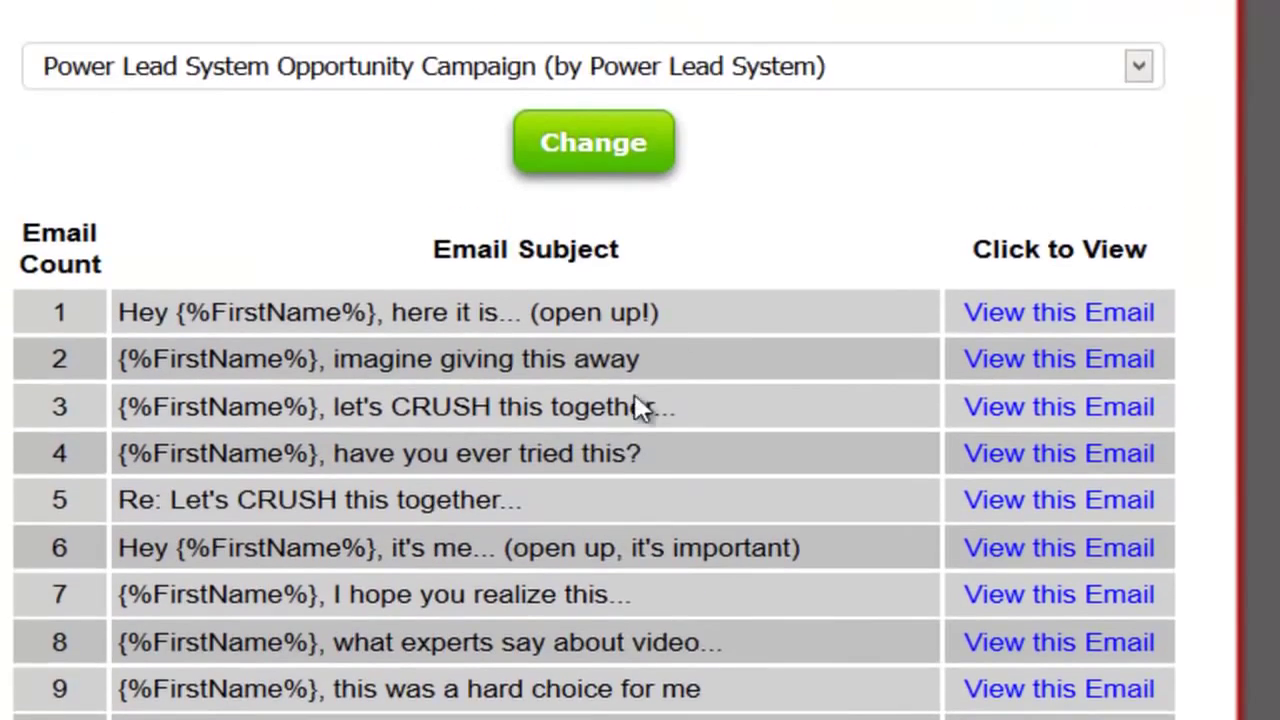
{"action": "scroll", "coordinate": [741, 383], "scroll_direction": "down", "scroll_amount": 6}
{"action": "scroll", "coordinate": [732, 489], "scroll_direction": "down", "scroll_amount": 1}
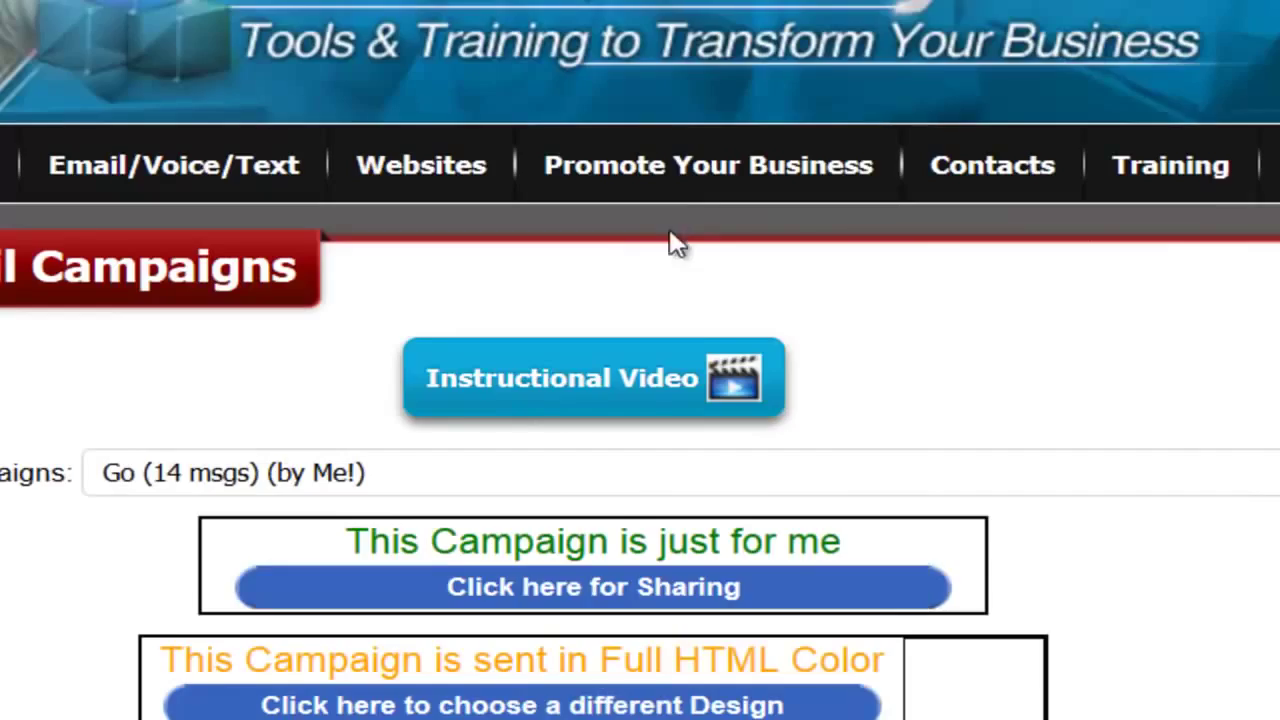
- Open the Go campaign's day 0 email, read through its message, and close the editor without saving
{"action": "scroll", "coordinate": [670, 260], "scroll_direction": "down", "scroll_amount": 7}
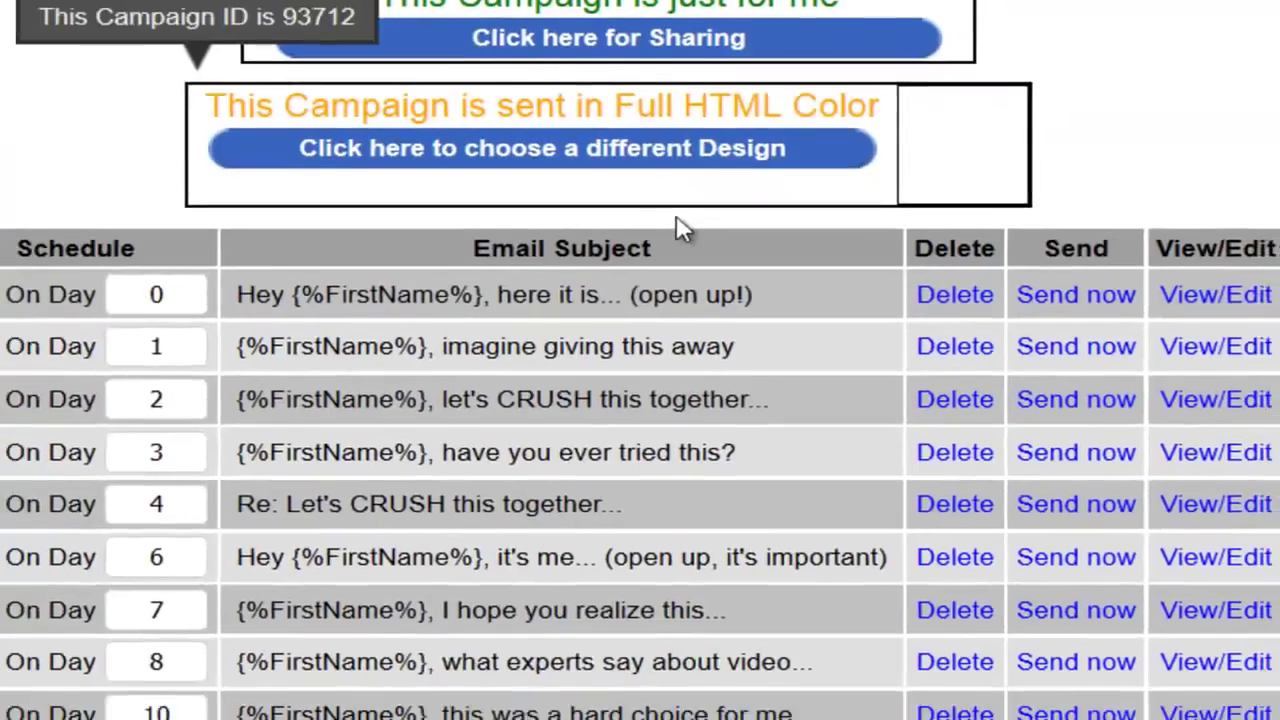
{"action": "scroll", "coordinate": [796, 272], "scroll_direction": "down", "scroll_amount": 2}
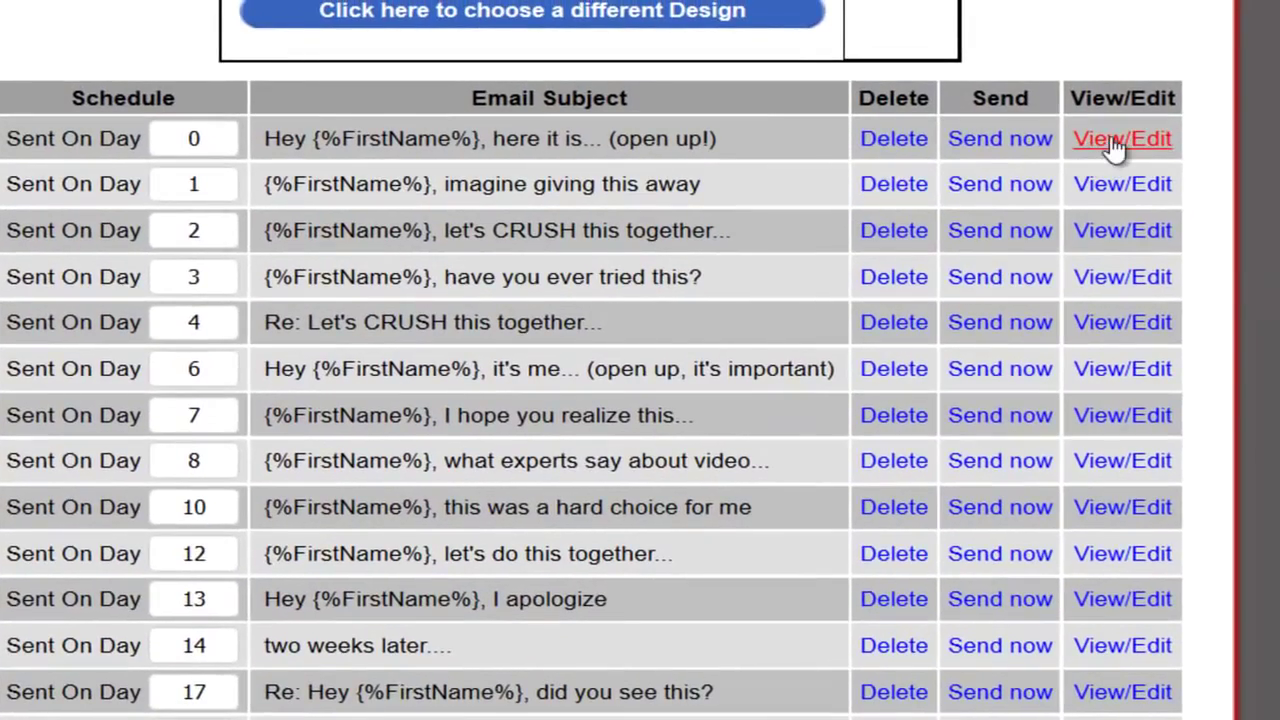
{"action": "left_click", "coordinate": [1115, 141]}
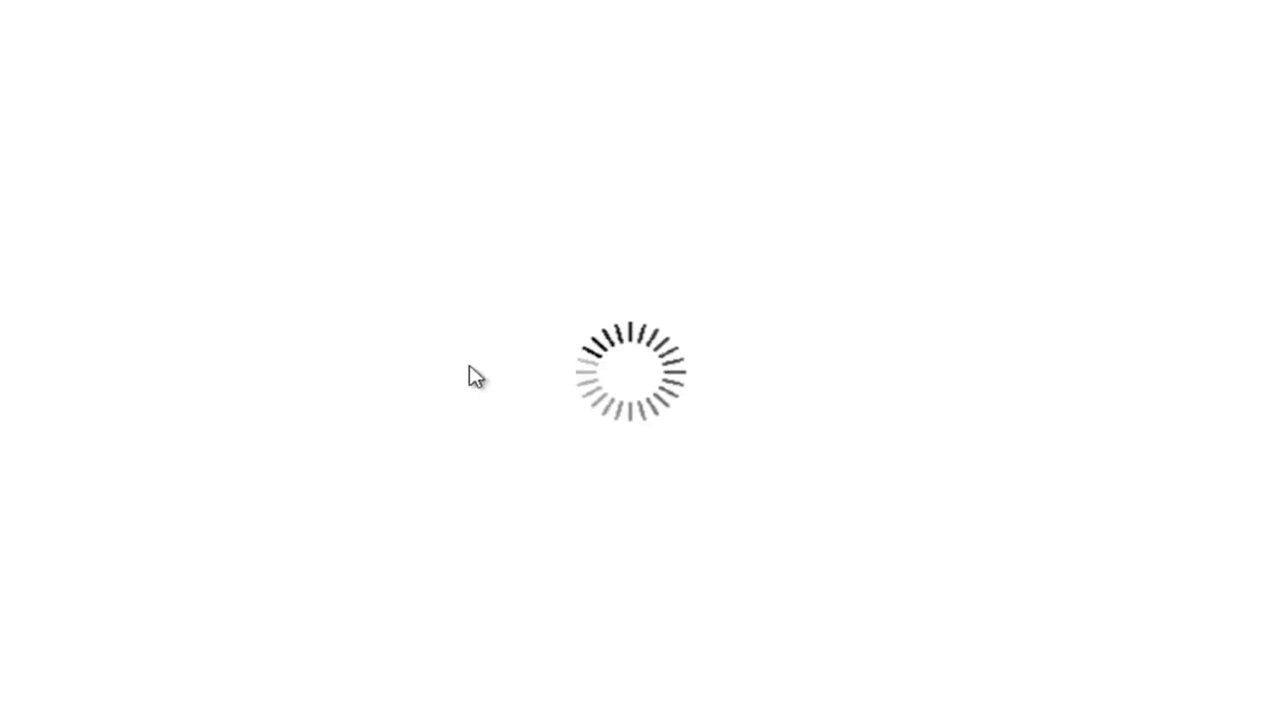
{"action": "scroll", "coordinate": [501, 399], "scroll_direction": "down", "scroll_amount": 3}
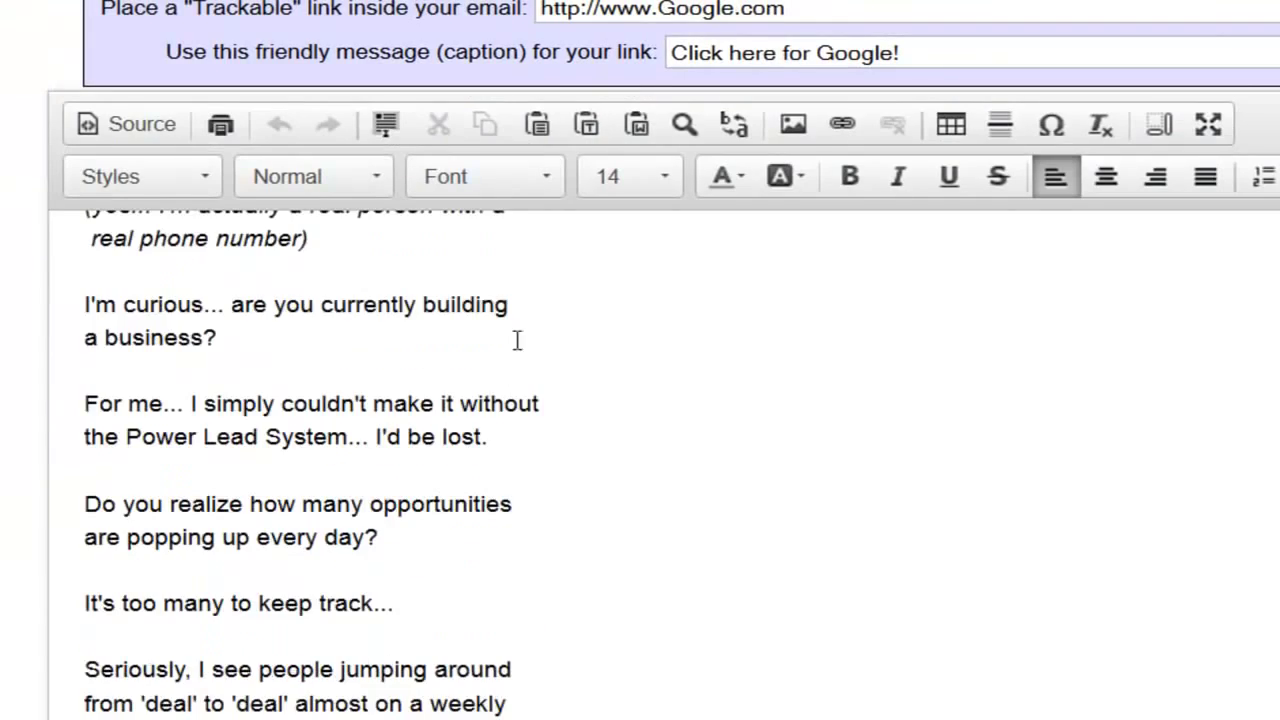
{"action": "scroll", "coordinate": [372, 466], "scroll_direction": "down", "scroll_amount": 6}
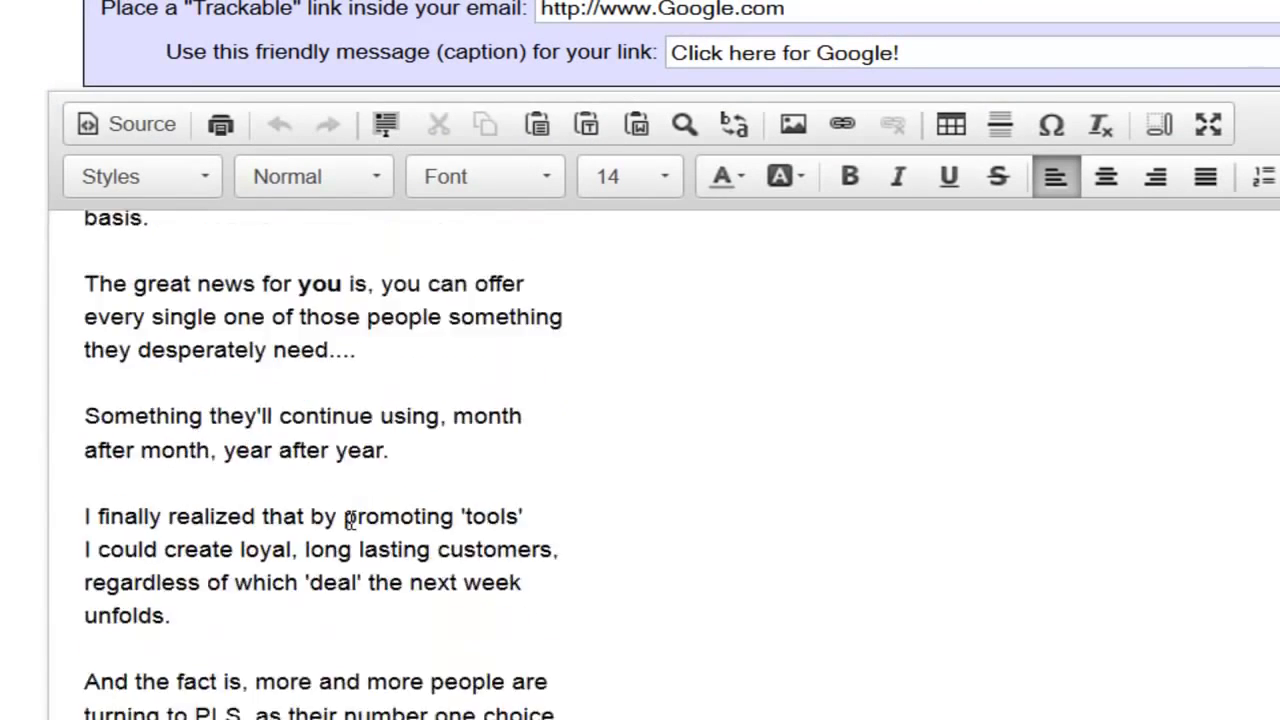
{"action": "scroll", "coordinate": [351, 530], "scroll_direction": "up", "scroll_amount": 5}
{"action": "scroll", "coordinate": [351, 530], "scroll_direction": "up", "scroll_amount": 5}
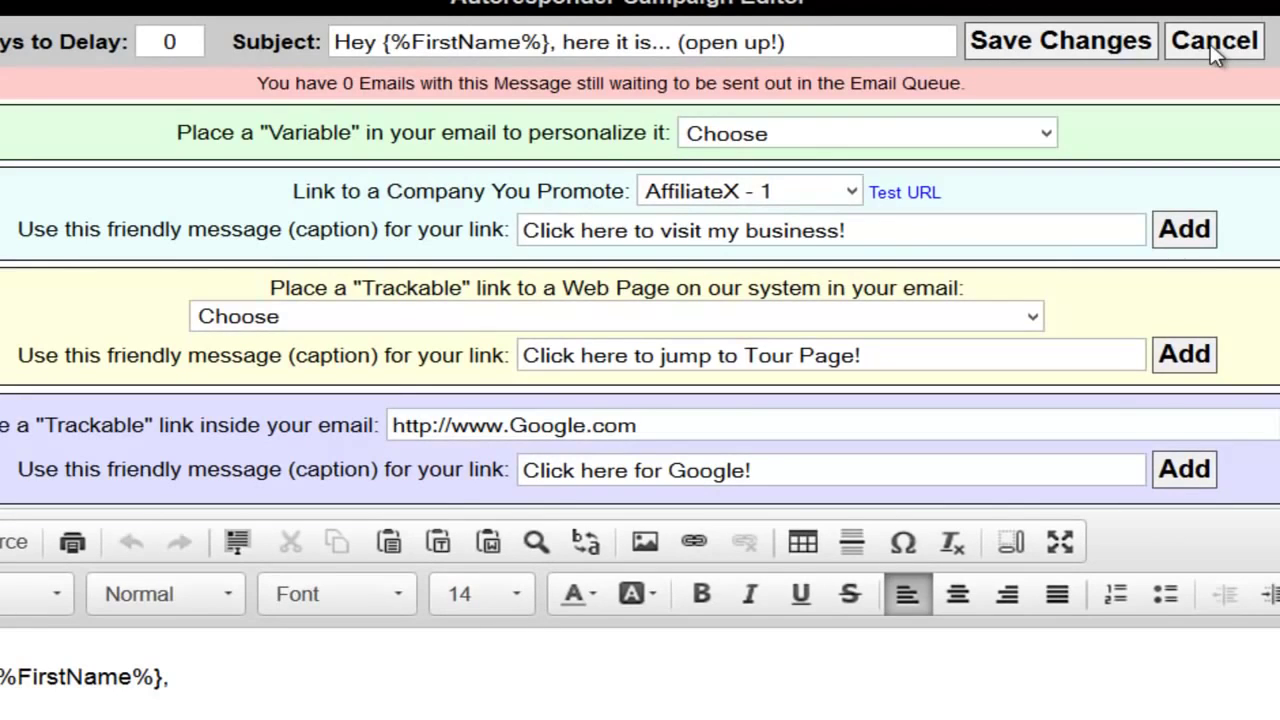
{"action": "left_click", "coordinate": [1210, 44]}
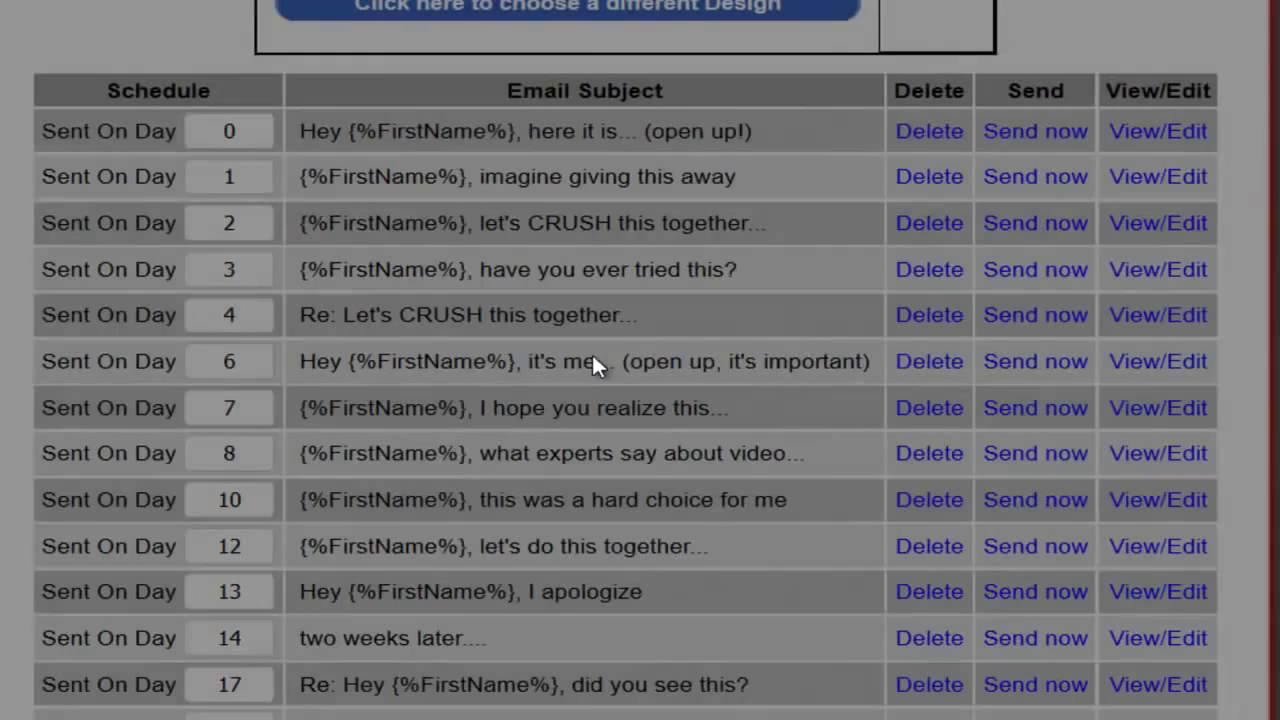
- Create another email campaign named Go1 from scratch, without copying an existing campaign
{"action": "scroll", "coordinate": [663, 420], "scroll_direction": "up", "scroll_amount": 2}
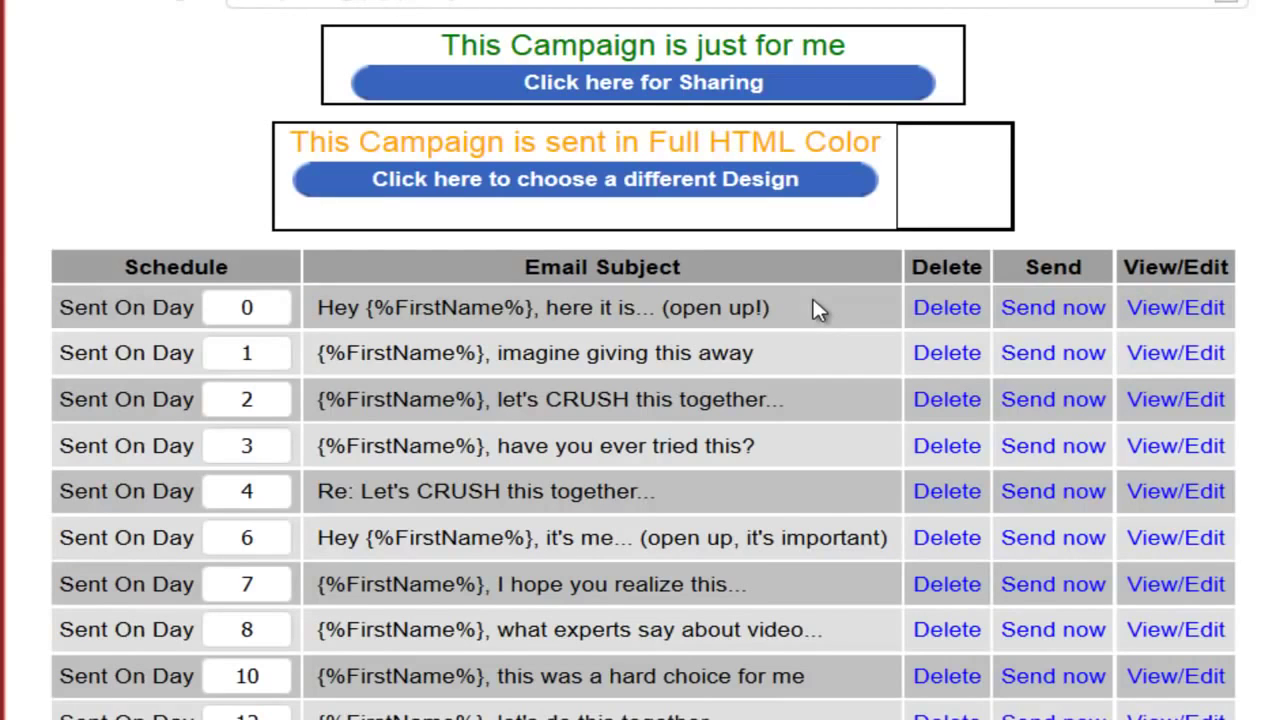
{"action": "scroll", "coordinate": [943, 394], "scroll_direction": "up", "scroll_amount": 2}
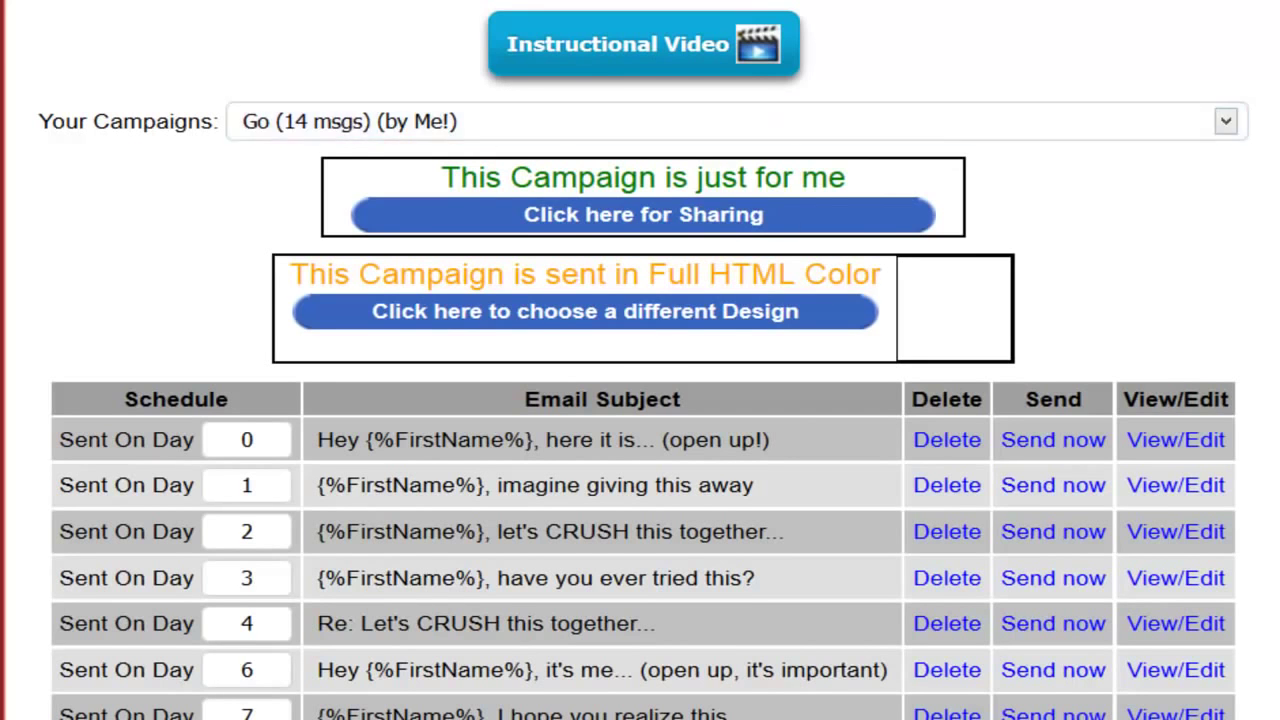
{"action": "scroll", "coordinate": [873, 415], "scroll_direction": "down", "scroll_amount": 3}
{"action": "scroll", "coordinate": [871, 415], "scroll_direction": "up", "scroll_amount": 6}
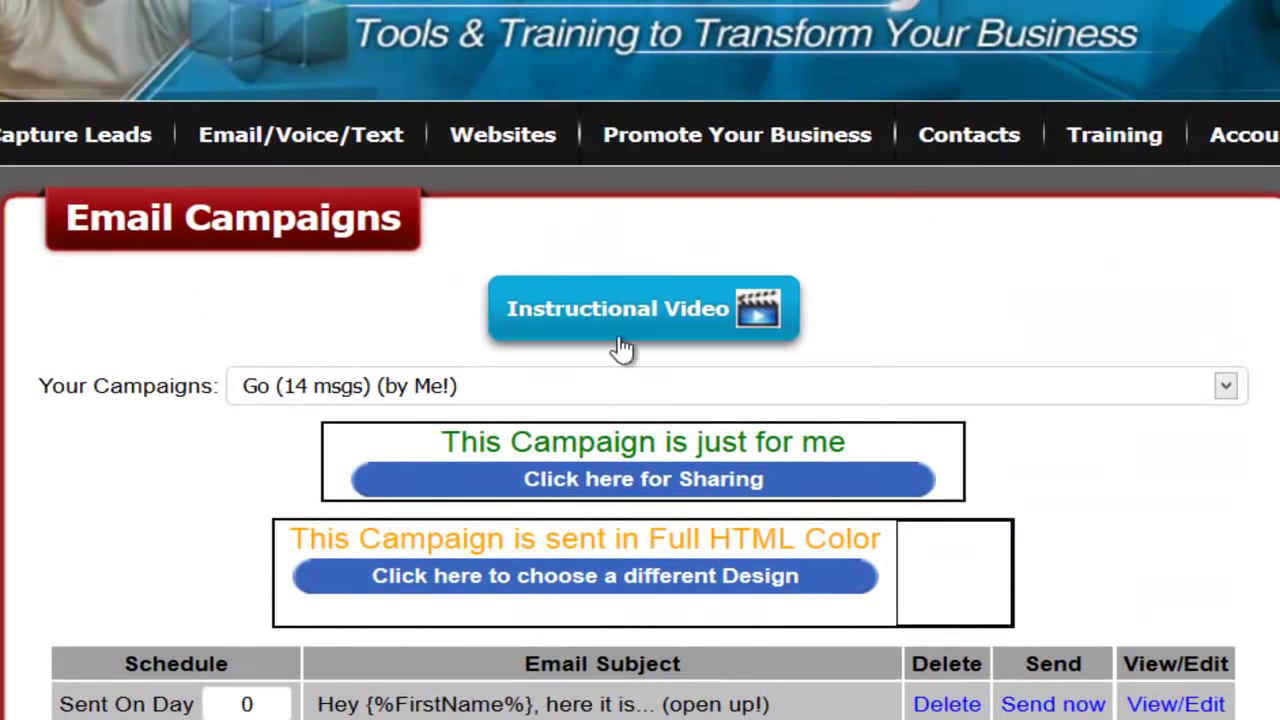
{"action": "mouse_move", "coordinate": [300, 145]}
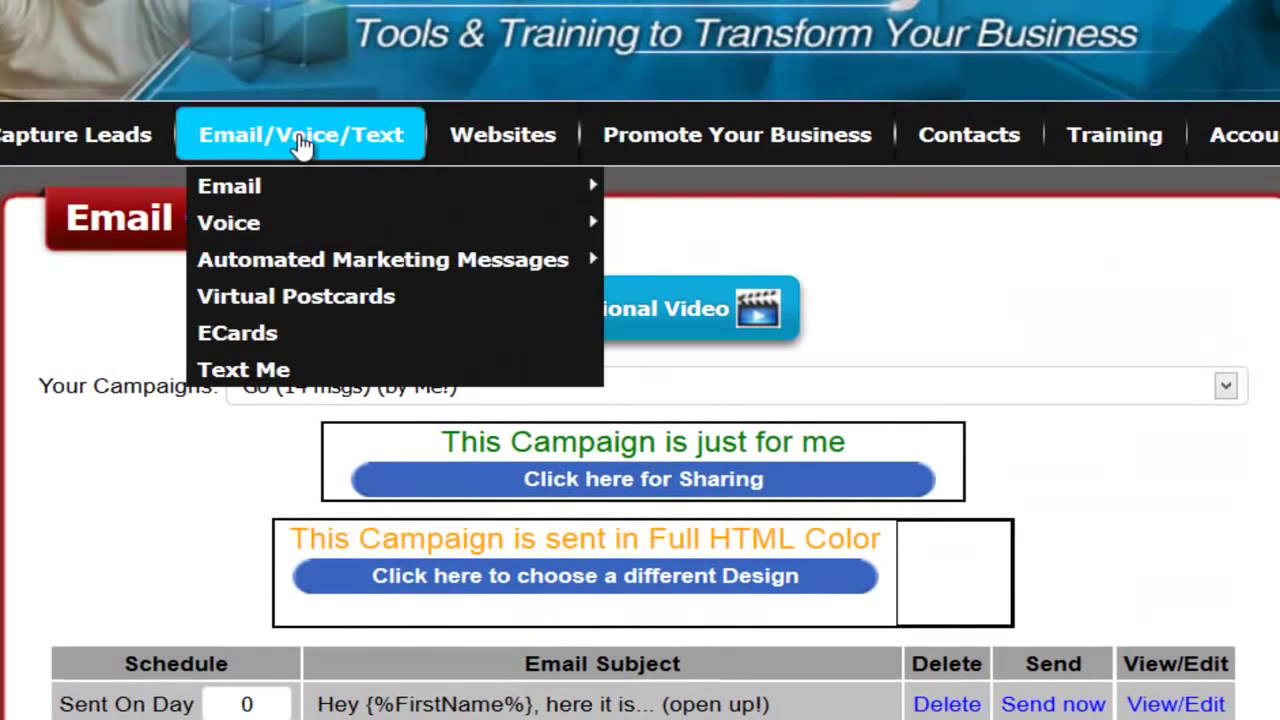
{"action": "mouse_move", "coordinate": [294, 185]}
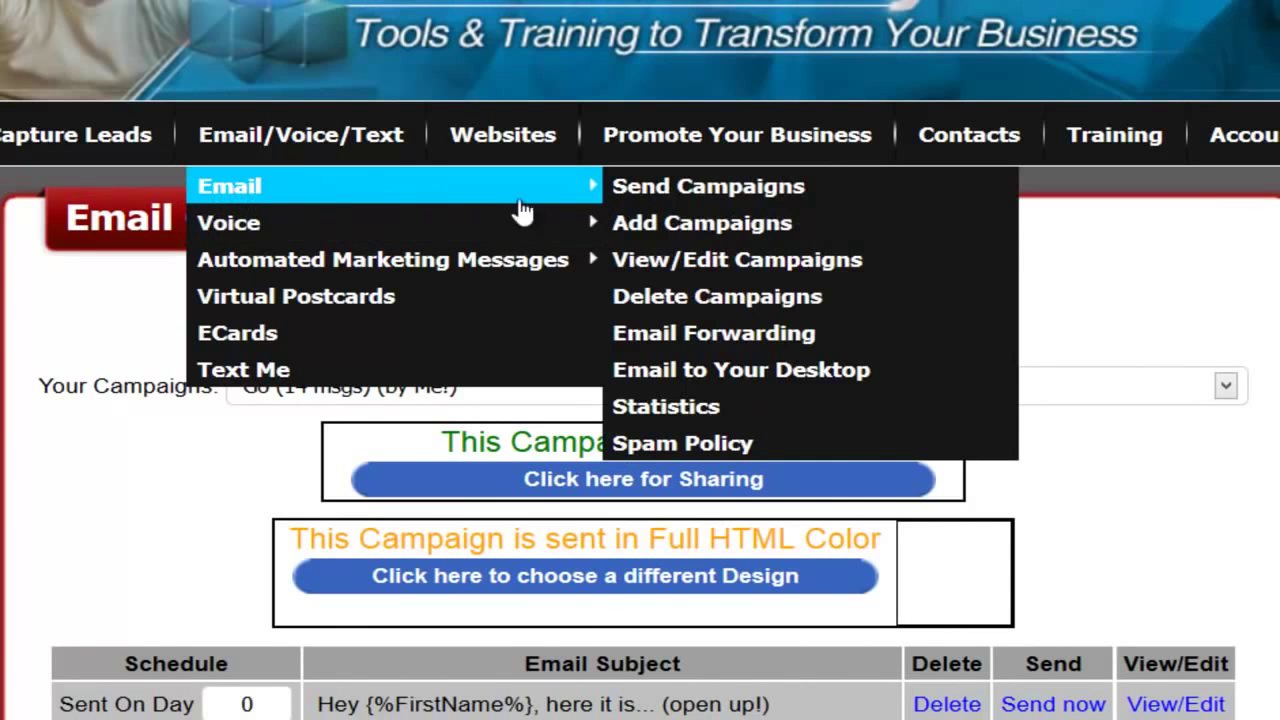
{"action": "left_click", "coordinate": [686, 234]}
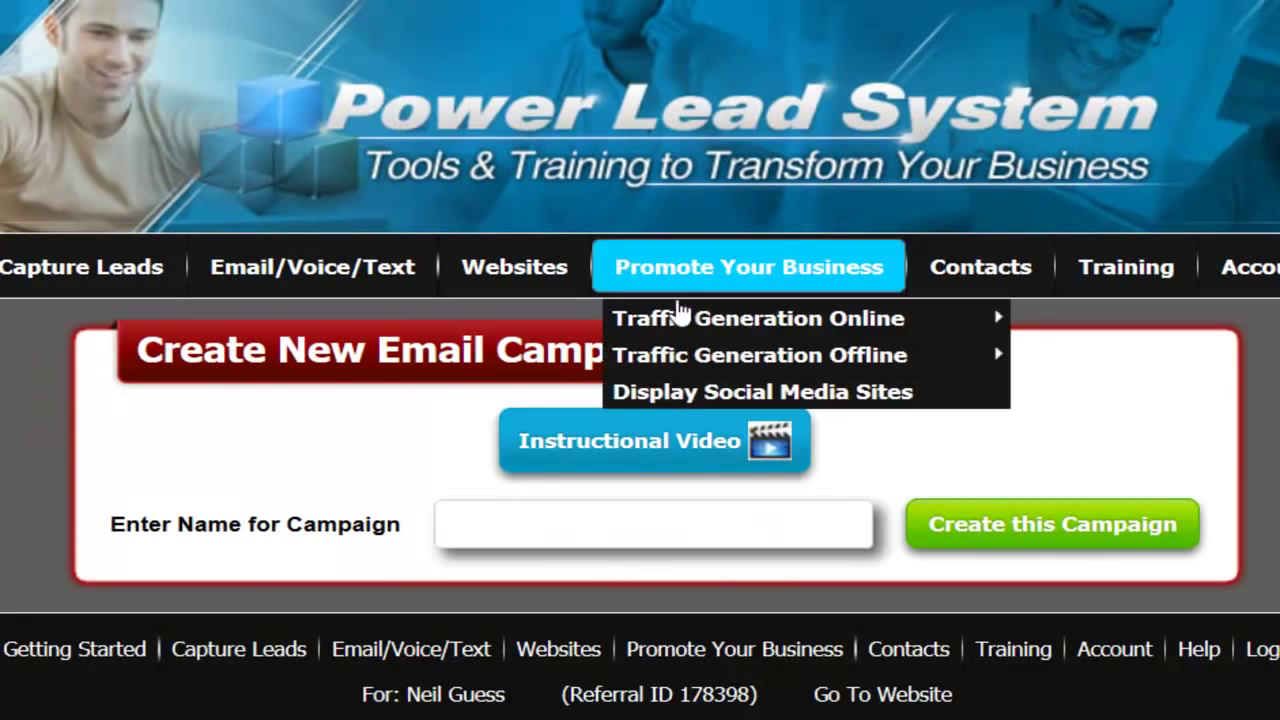
{"action": "left_click", "coordinate": [543, 510]}
{"action": "type", "text": "Go1"}
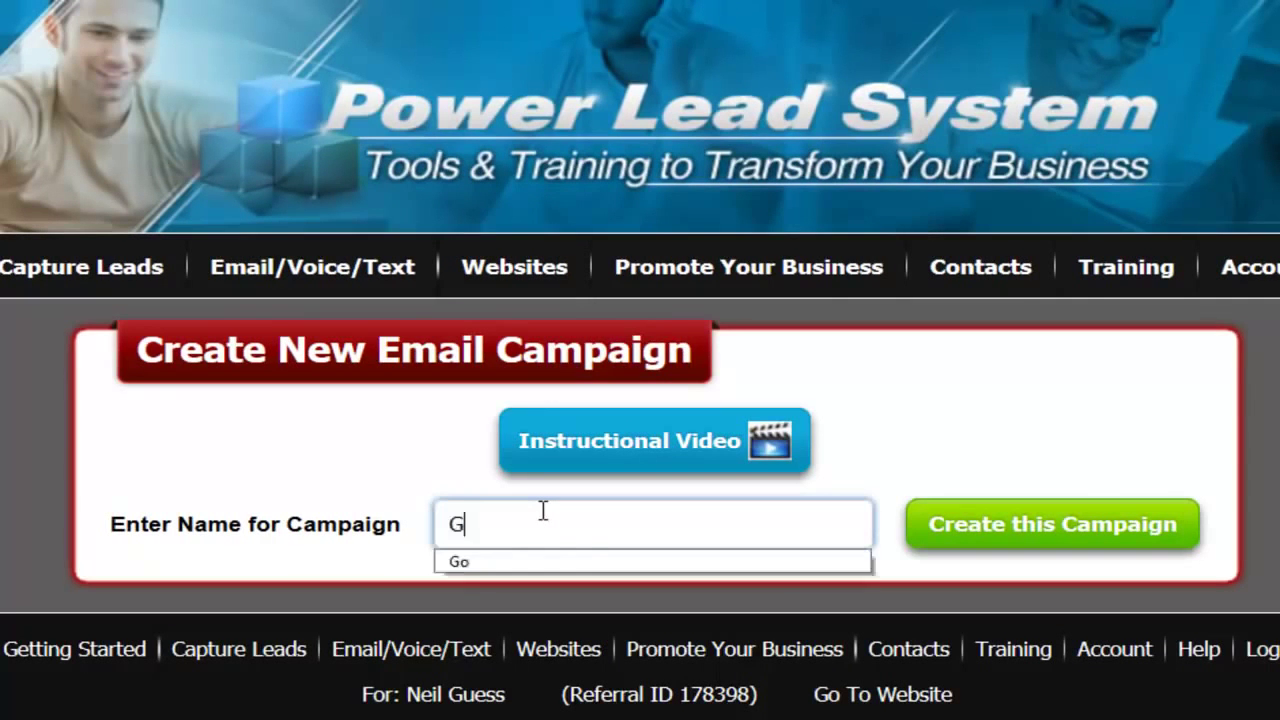
{"action": "left_click", "coordinate": [1037, 538]}
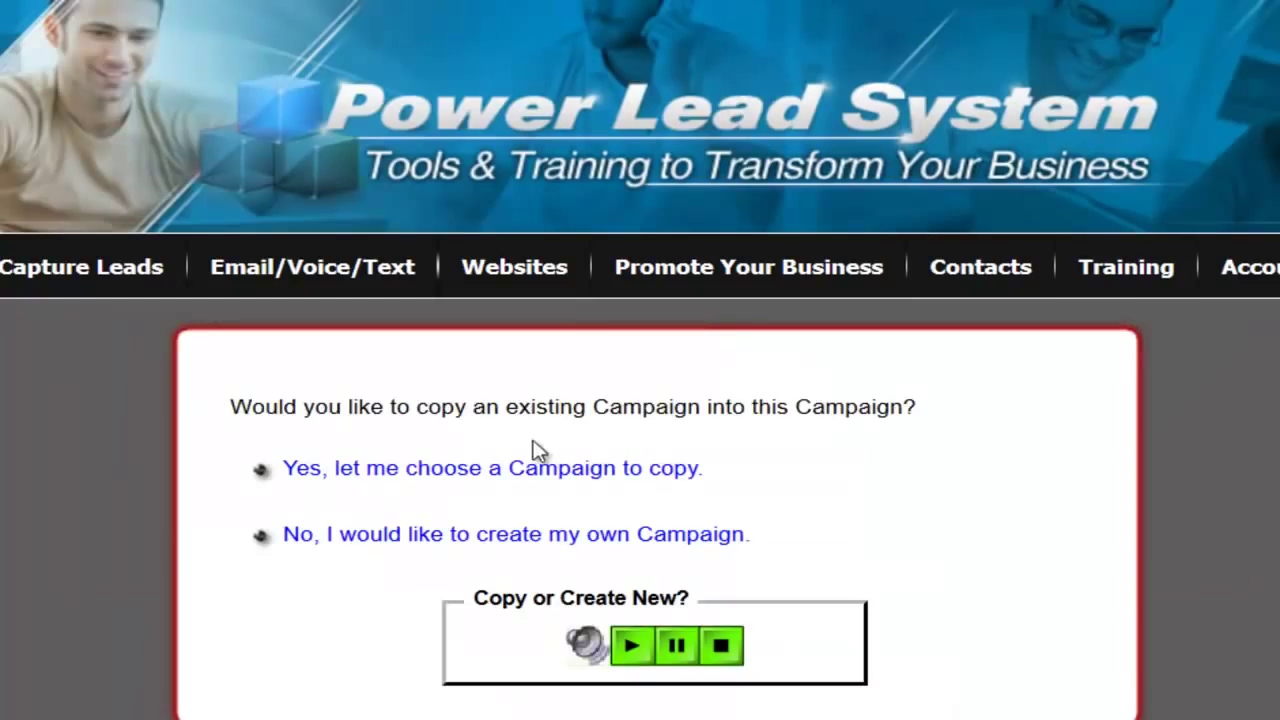
{"action": "left_click", "coordinate": [428, 541]}
- Add a new email with the subject "g" to the Go1 campaign
{"action": "scroll", "coordinate": [601, 259], "scroll_direction": "down", "scroll_amount": 4}
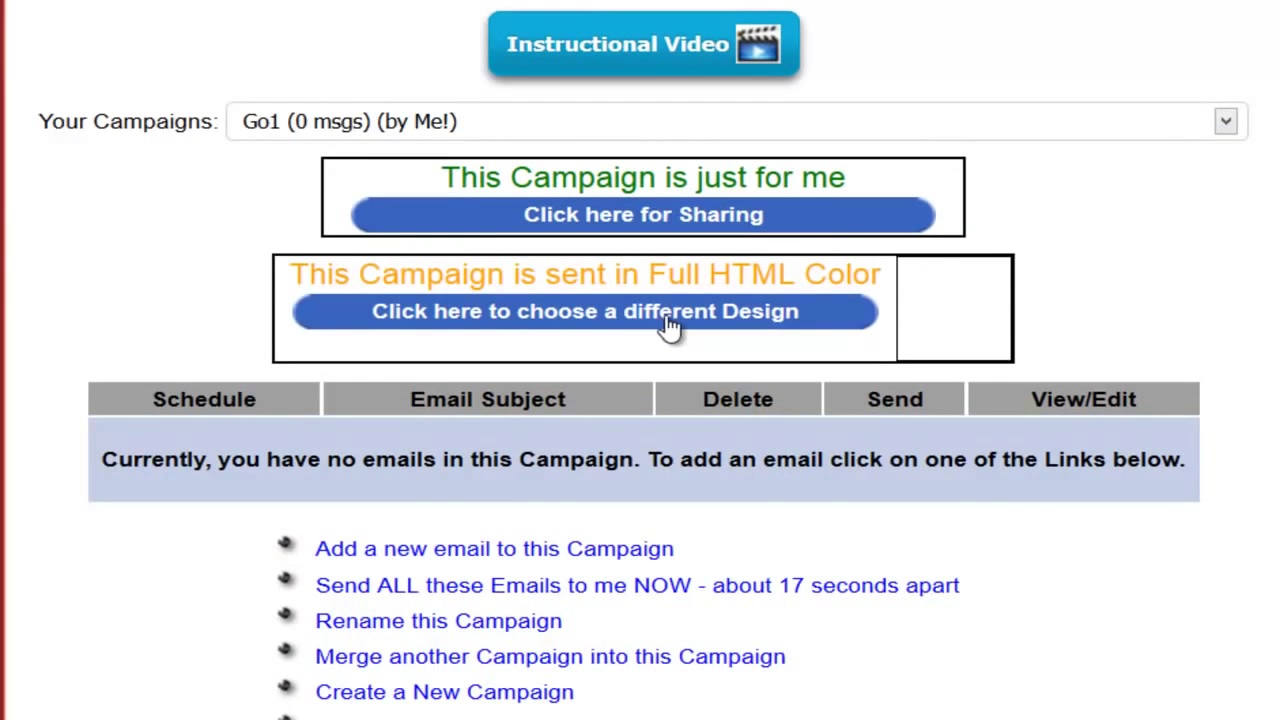
{"action": "scroll", "coordinate": [666, 320], "scroll_direction": "down", "scroll_amount": 3}
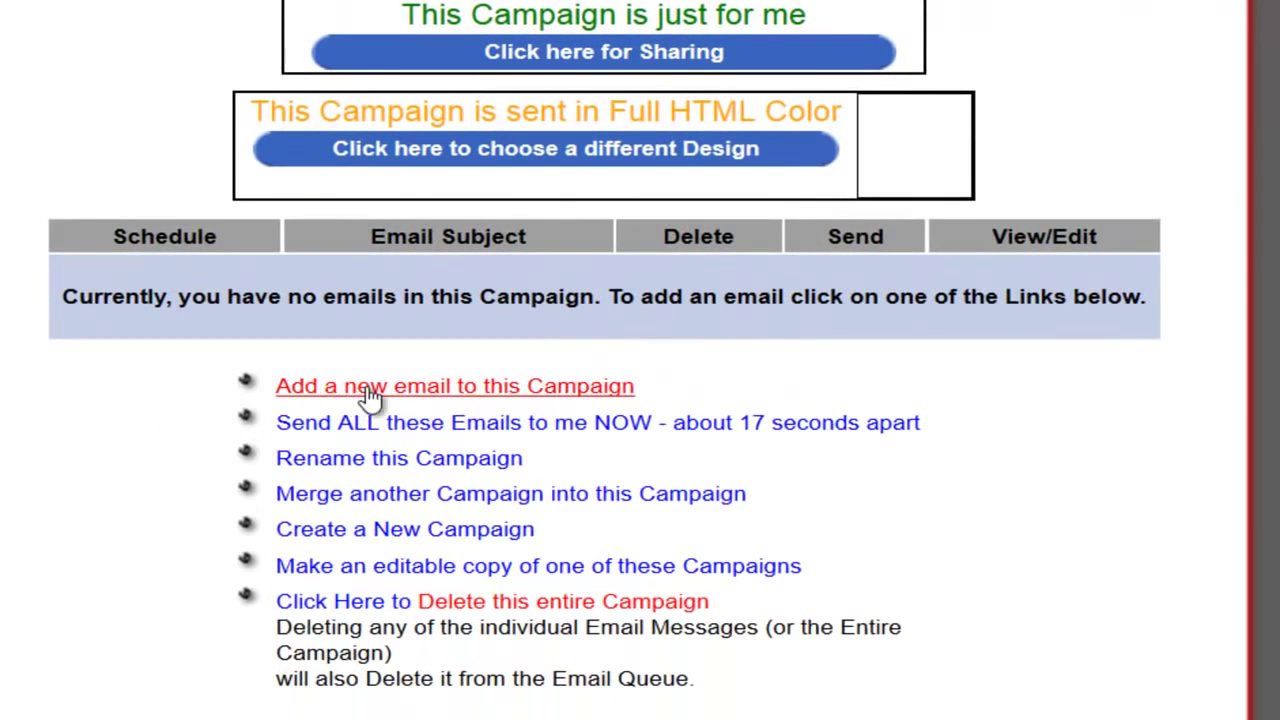
{"action": "left_click", "coordinate": [403, 390]}
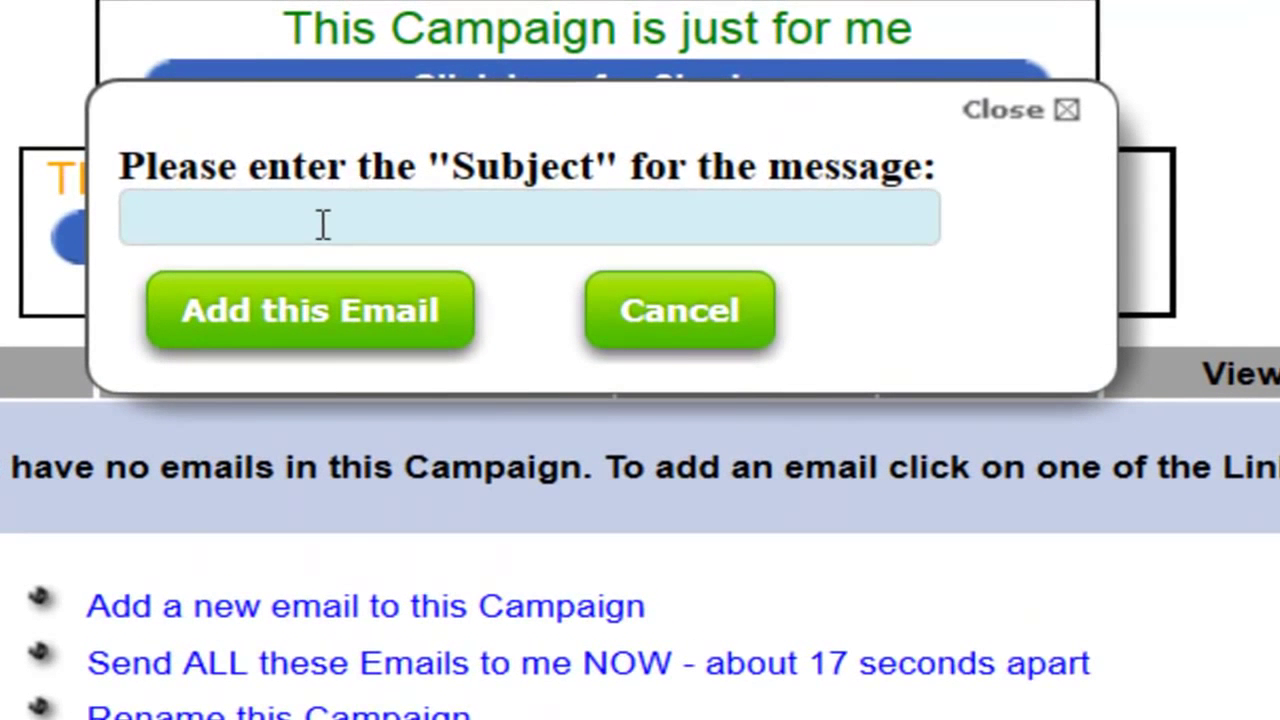
{"action": "left_click", "coordinate": [325, 224]}
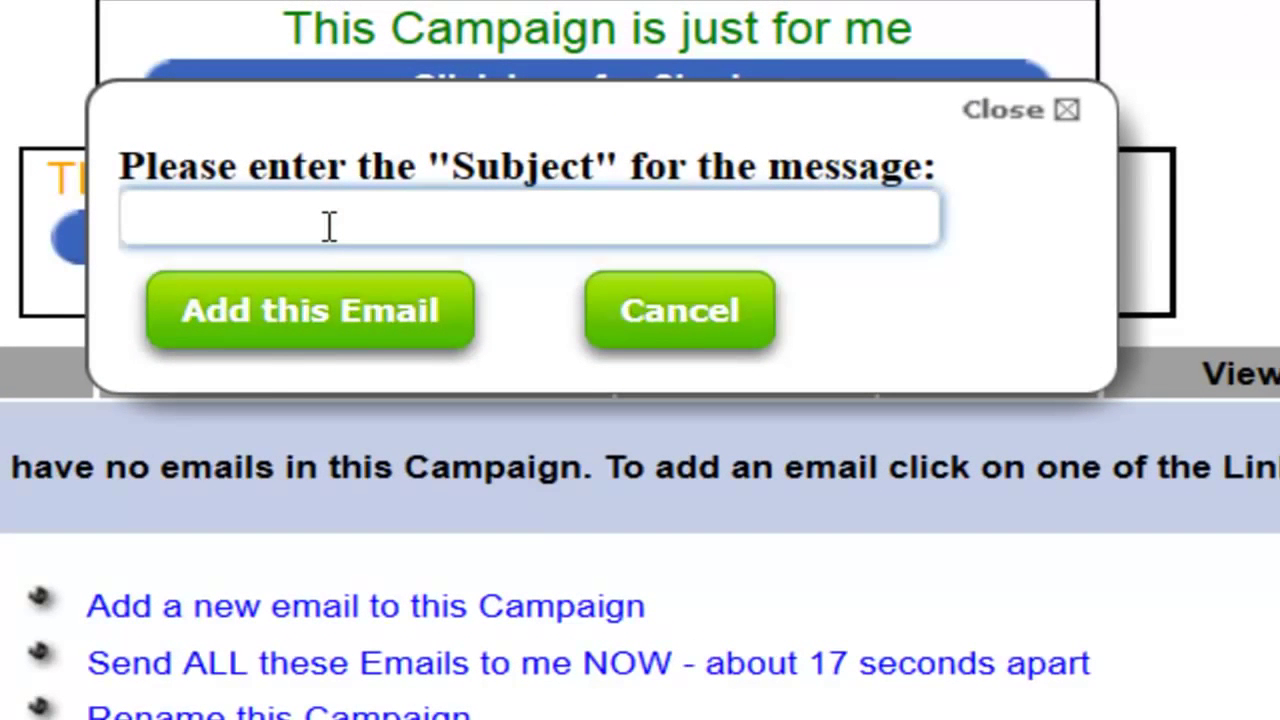
{"action": "type", "text": "g"}
{"action": "left_click", "coordinate": [226, 352]}
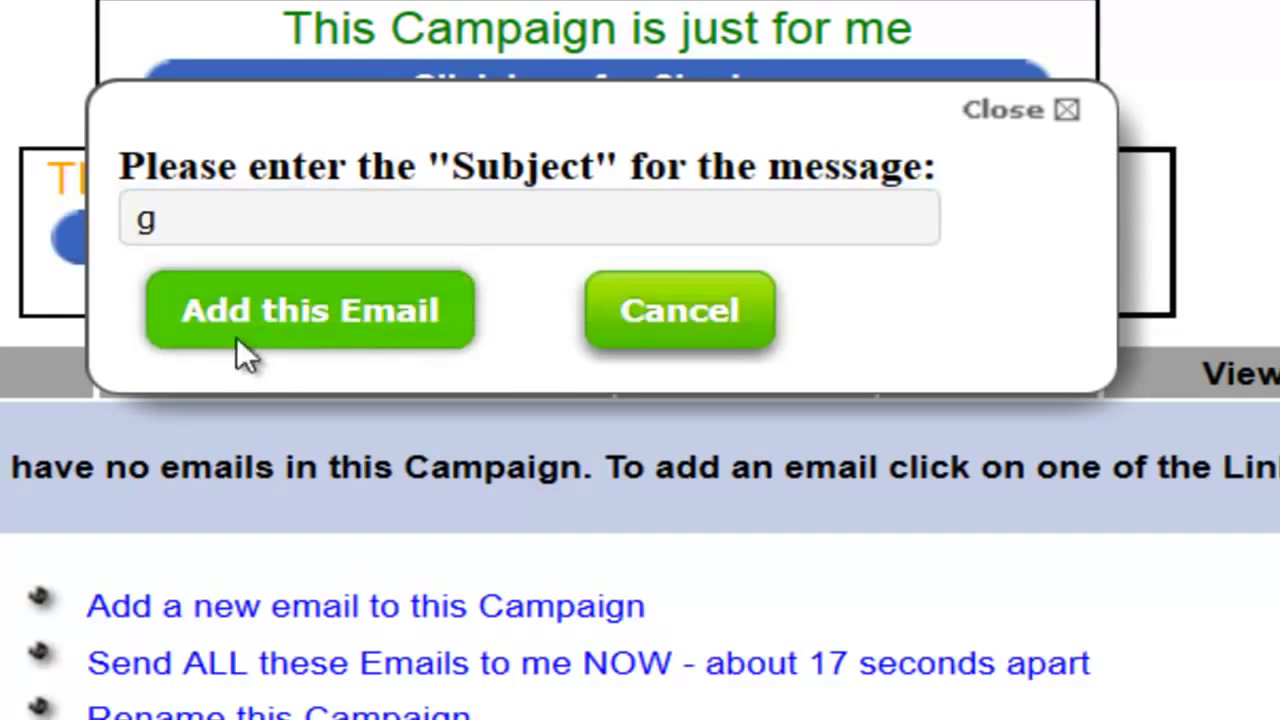
{"action": "left_click", "coordinate": [309, 303]}
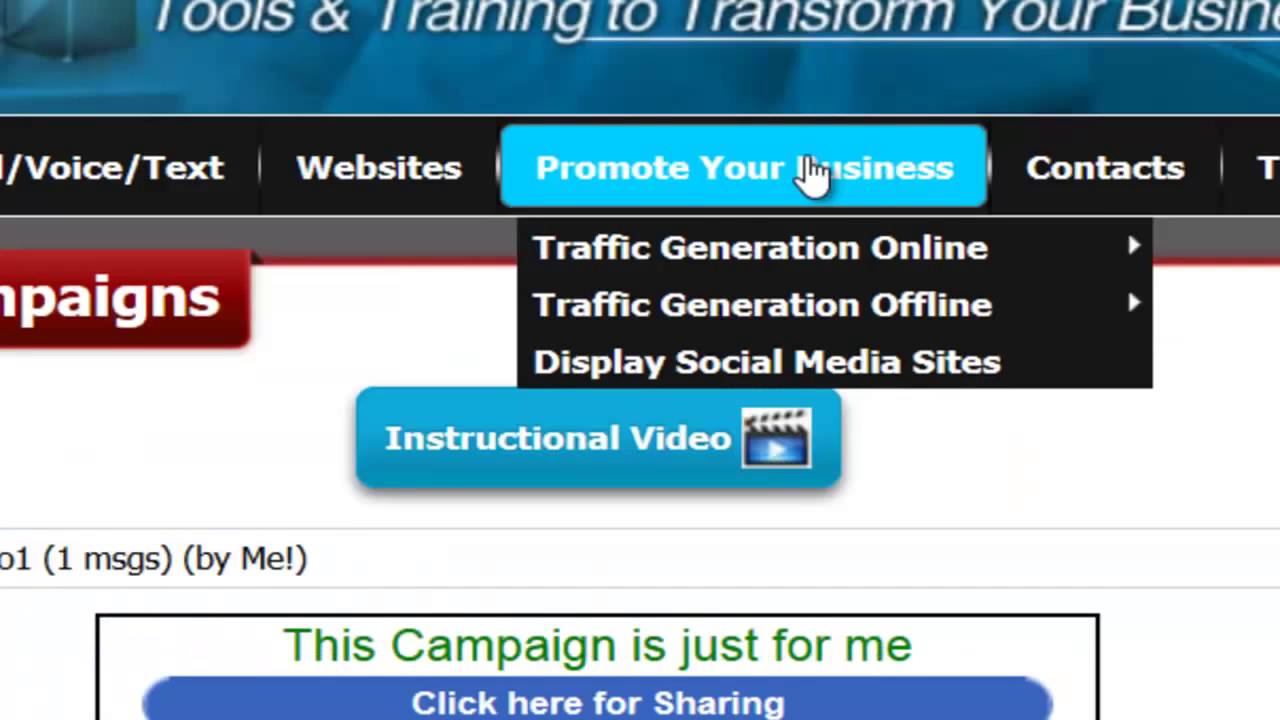
- Review the Go1 campaign's email schedule and the campaign management options listed below it
{"action": "scroll", "coordinate": [880, 440], "scroll_direction": "down", "scroll_amount": 2}
{"action": "scroll", "coordinate": [890, 413], "scroll_direction": "down", "scroll_amount": 1}
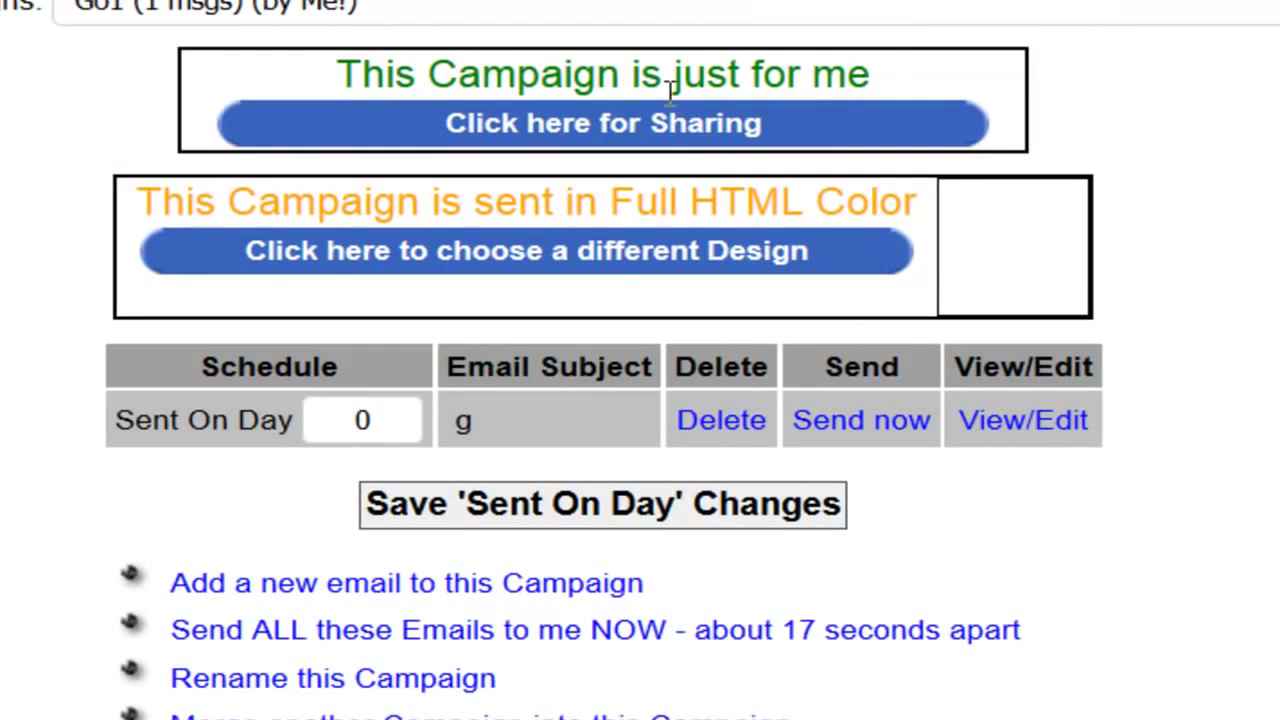
{"action": "scroll", "coordinate": [1091, 670], "scroll_direction": "down", "scroll_amount": 1}
{"action": "scroll", "coordinate": [514, 237], "scroll_direction": "down", "scroll_amount": 2}
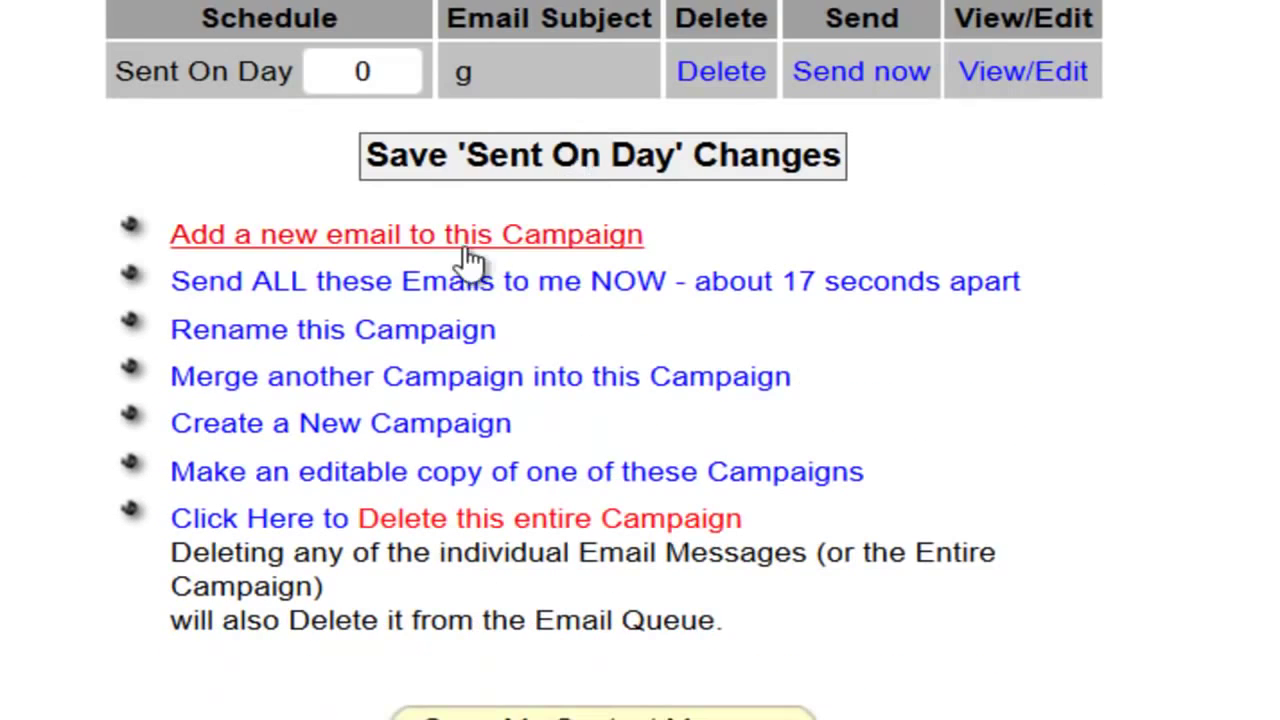
- Open the Go1 campaign's "g" email for editing and delete the placeholder text from its message body
{"action": "left_click", "coordinate": [234, 251]}
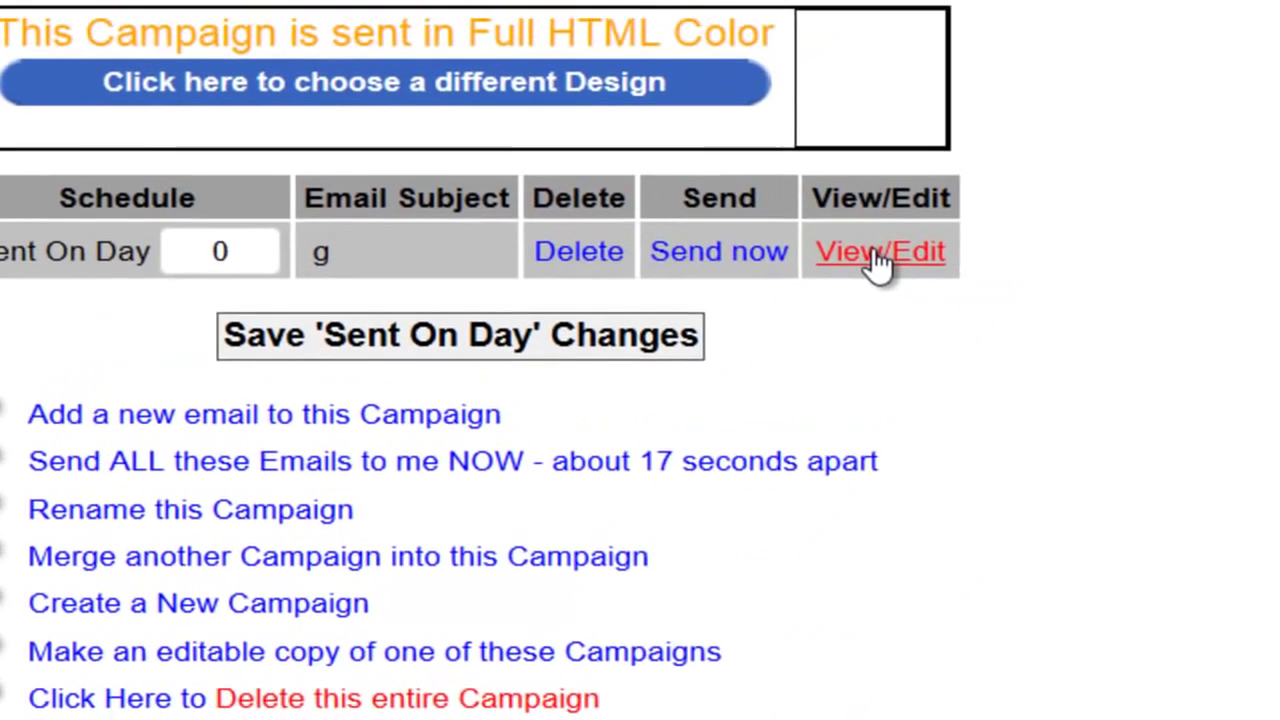
{"action": "left_click", "coordinate": [995, 112]}
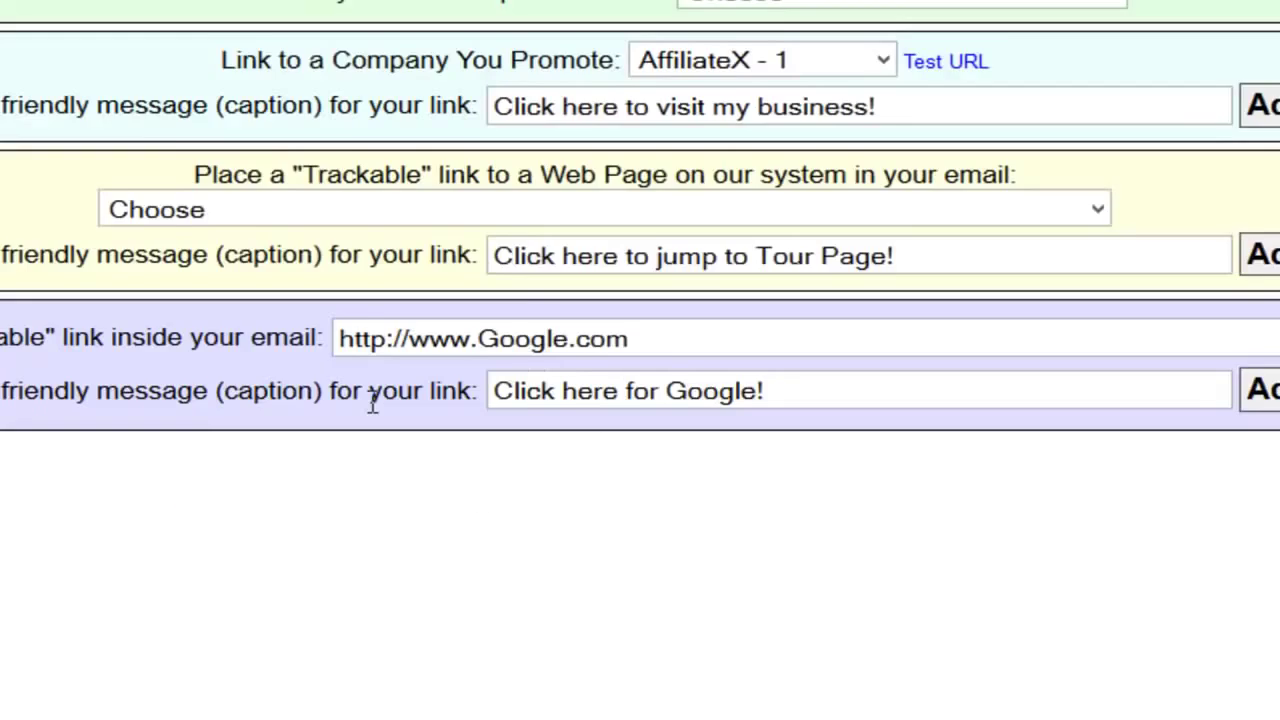
{"action": "scroll", "coordinate": [820, 340], "scroll_direction": "down", "scroll_amount": 3}
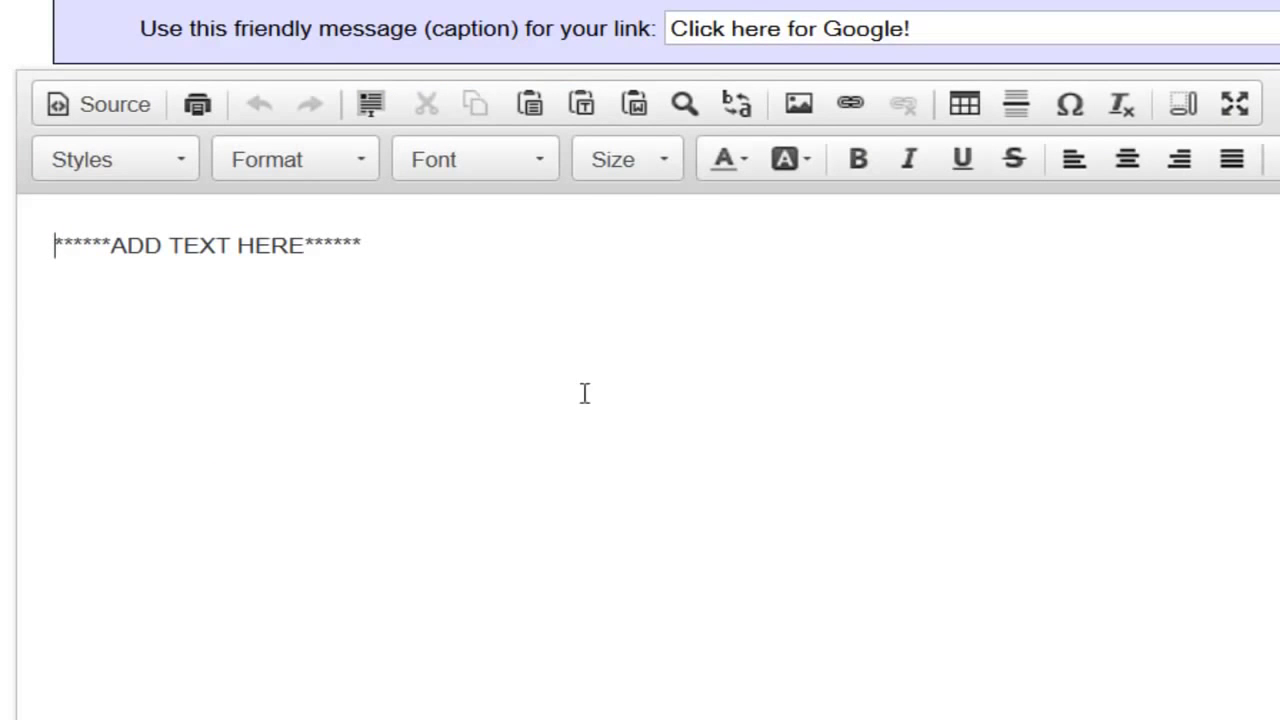
{"action": "scroll", "coordinate": [468, 344], "scroll_direction": "up", "scroll_amount": 1}
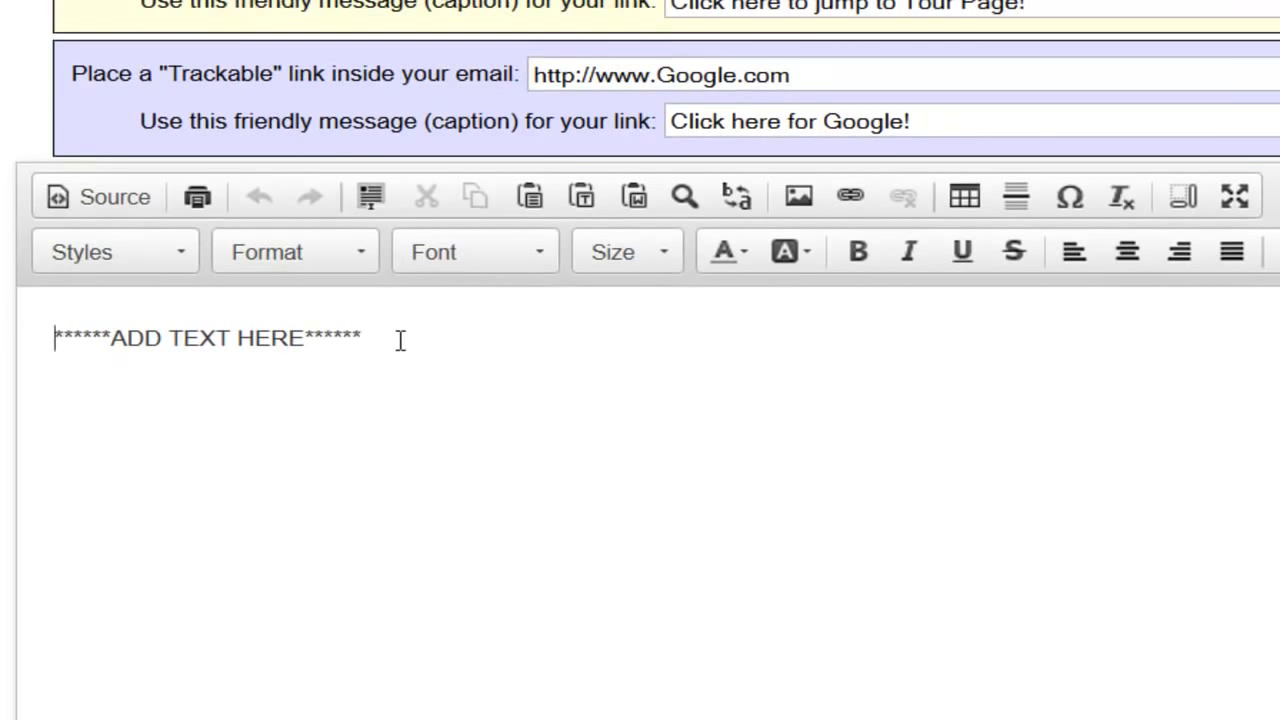
{"action": "left_click_drag", "start_coordinate": [383, 333], "coordinate": [54, 337]}
{"action": "key", "text": "BackSpace"}
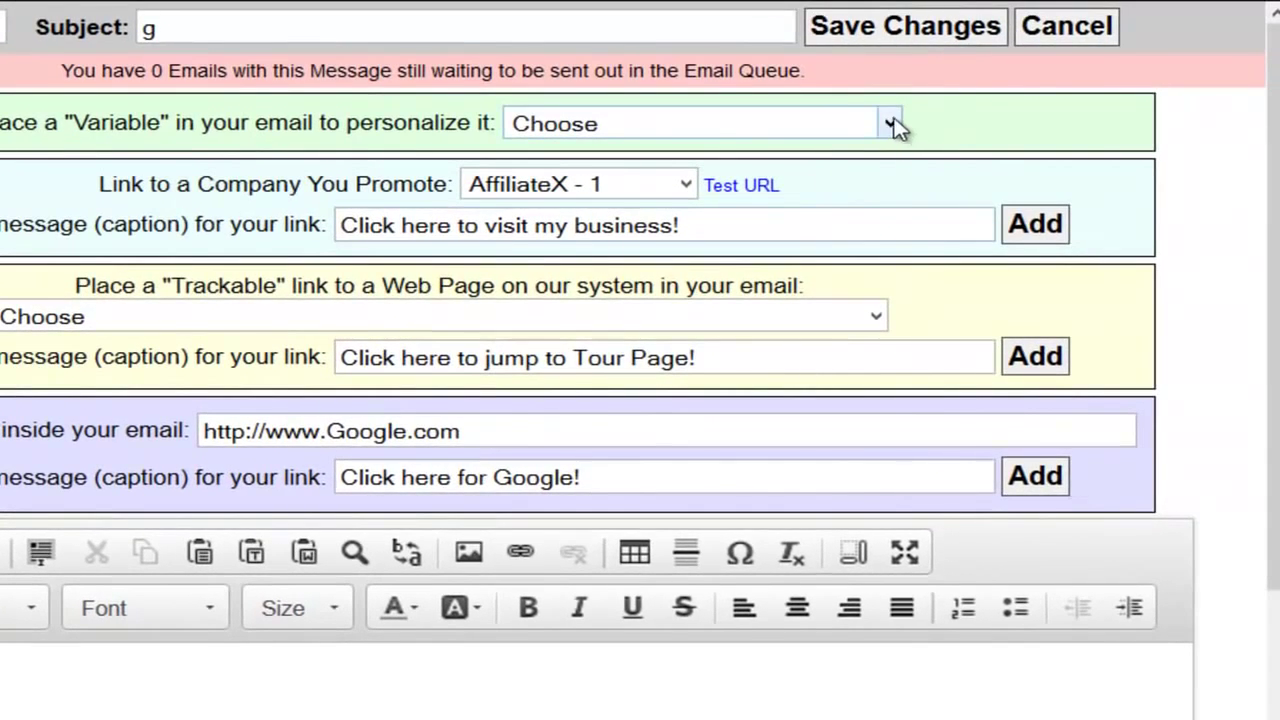
- Write the message with the Recipient First Name variable and a comma, the line "How are you?", and the line "Click Here"
{"action": "left_click", "coordinate": [889, 123]}
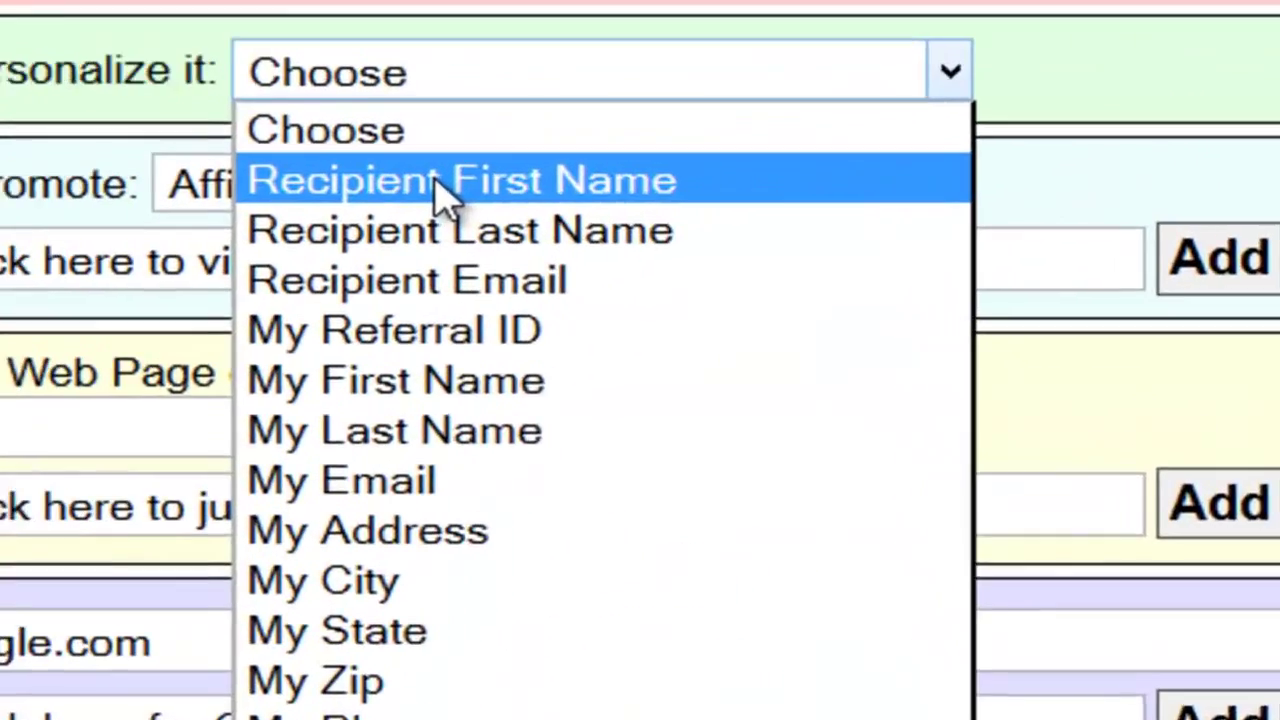
{"action": "left_click", "coordinate": [613, 181]}
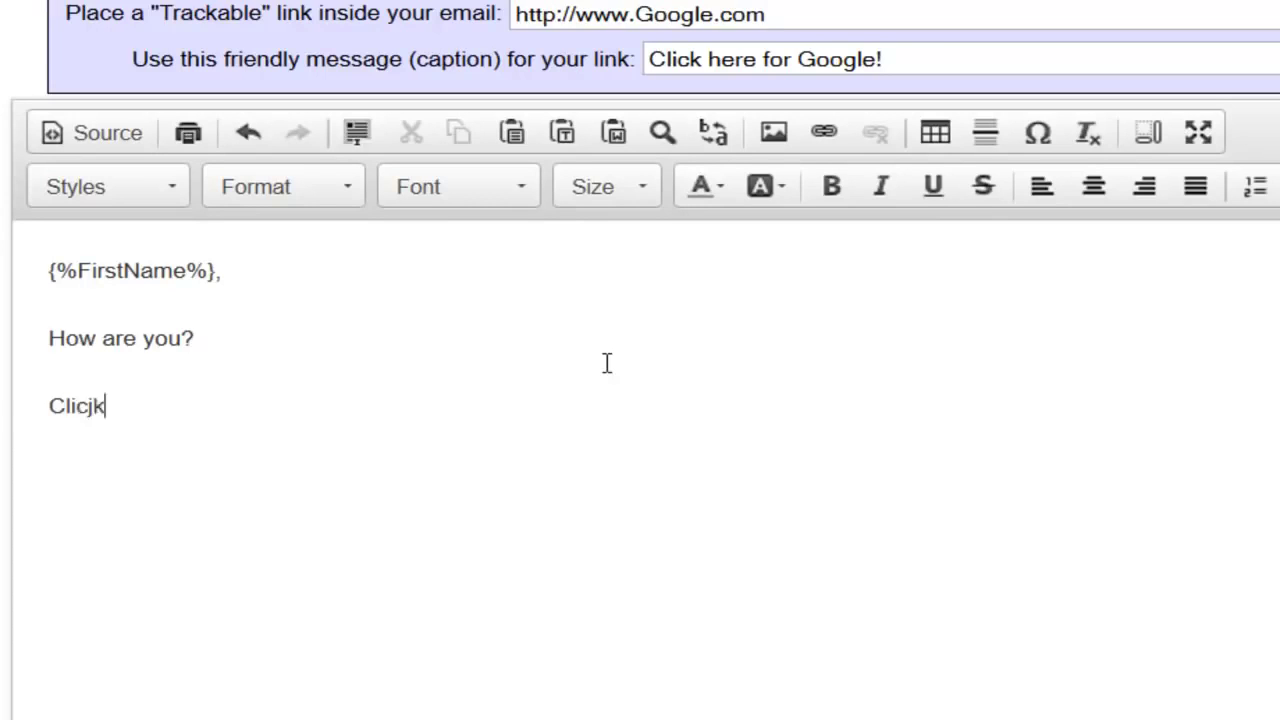
{"action": "type", "text": "Here"}
{"action": "left_click_drag", "start_coordinate": [158, 405], "coordinate": [48, 400]}
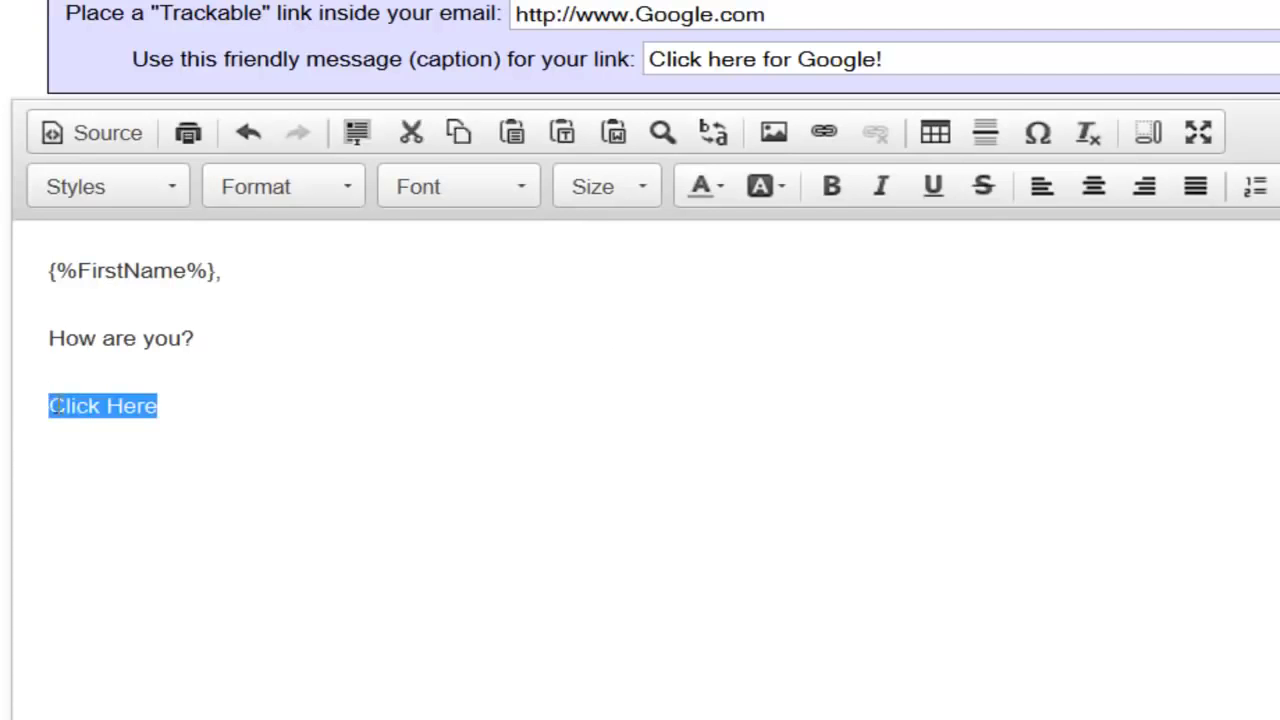
{"action": "left_click", "coordinate": [824, 136]}
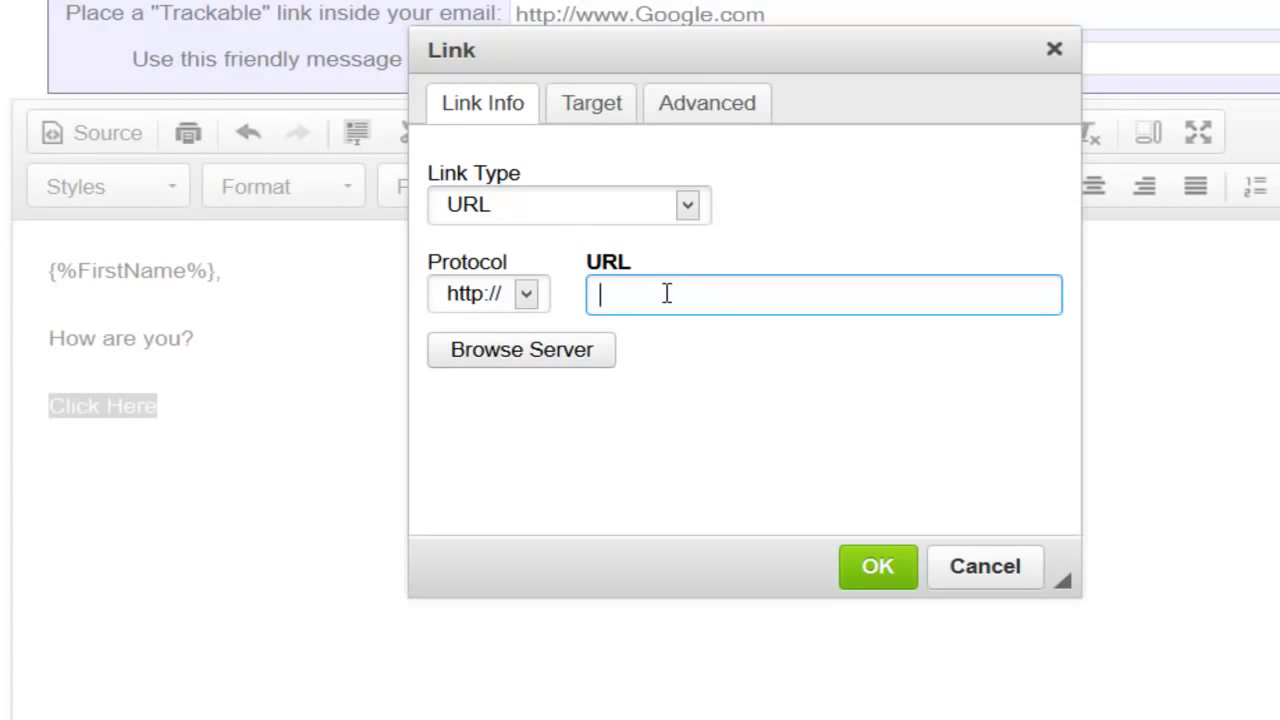
{"action": "left_click", "coordinate": [1055, 49]}
{"action": "left_click", "coordinate": [293, 325]}
{"action": "scroll", "coordinate": [453, 383], "scroll_direction": "down", "scroll_amount": 1}
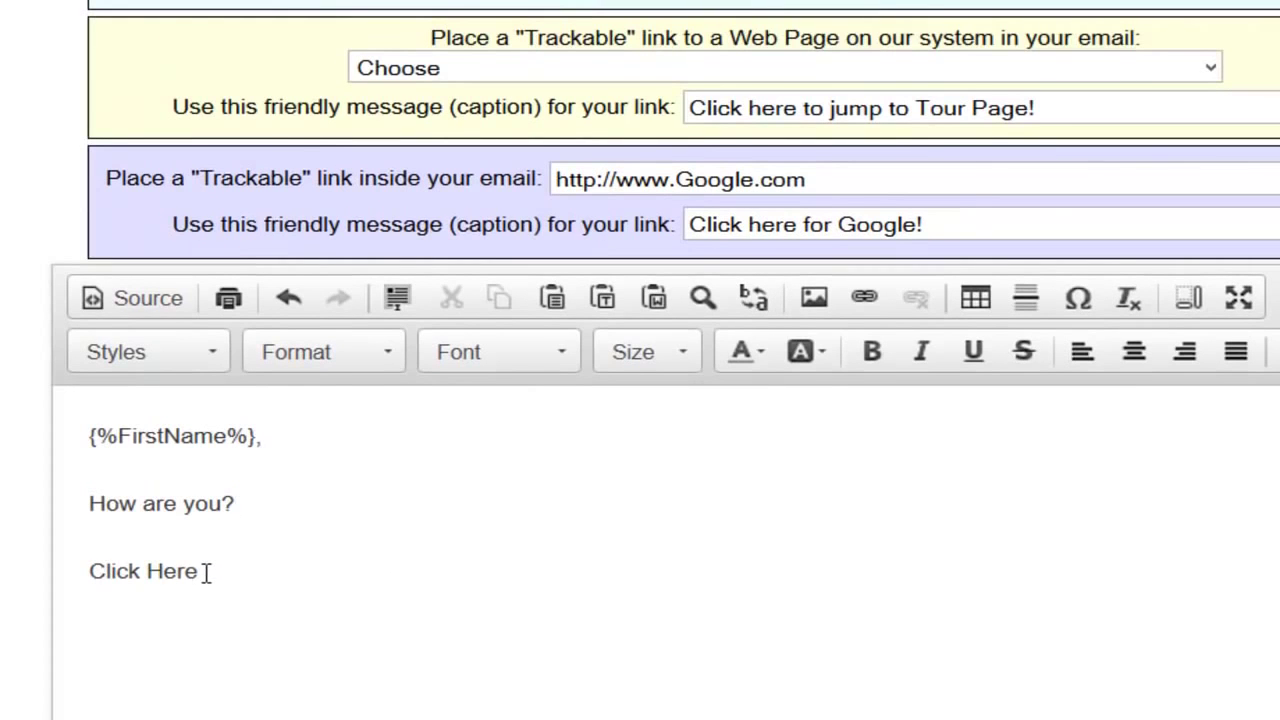
- Copy "Click Here" from the message and set the caption of the trackable system web page link to "Click Here"
{"action": "left_click_drag", "start_coordinate": [205, 572], "coordinate": [84, 572]}
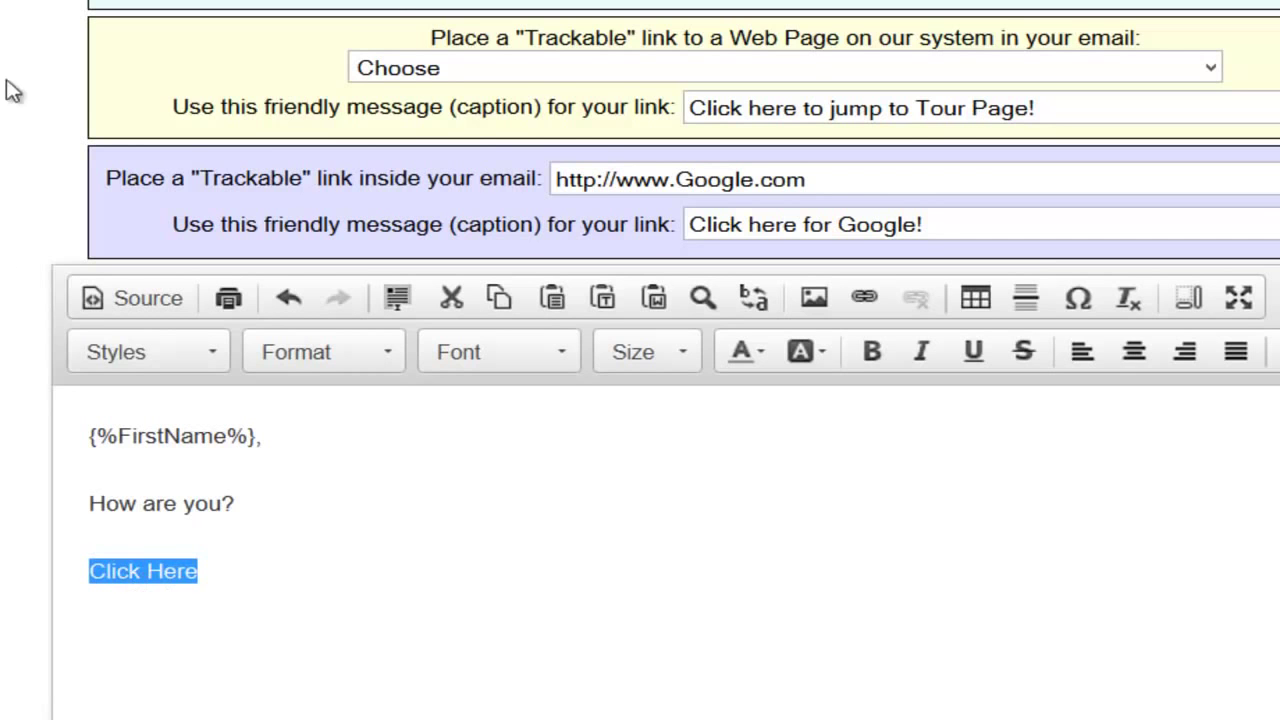
{"action": "left_click", "coordinate": [0, 0]}
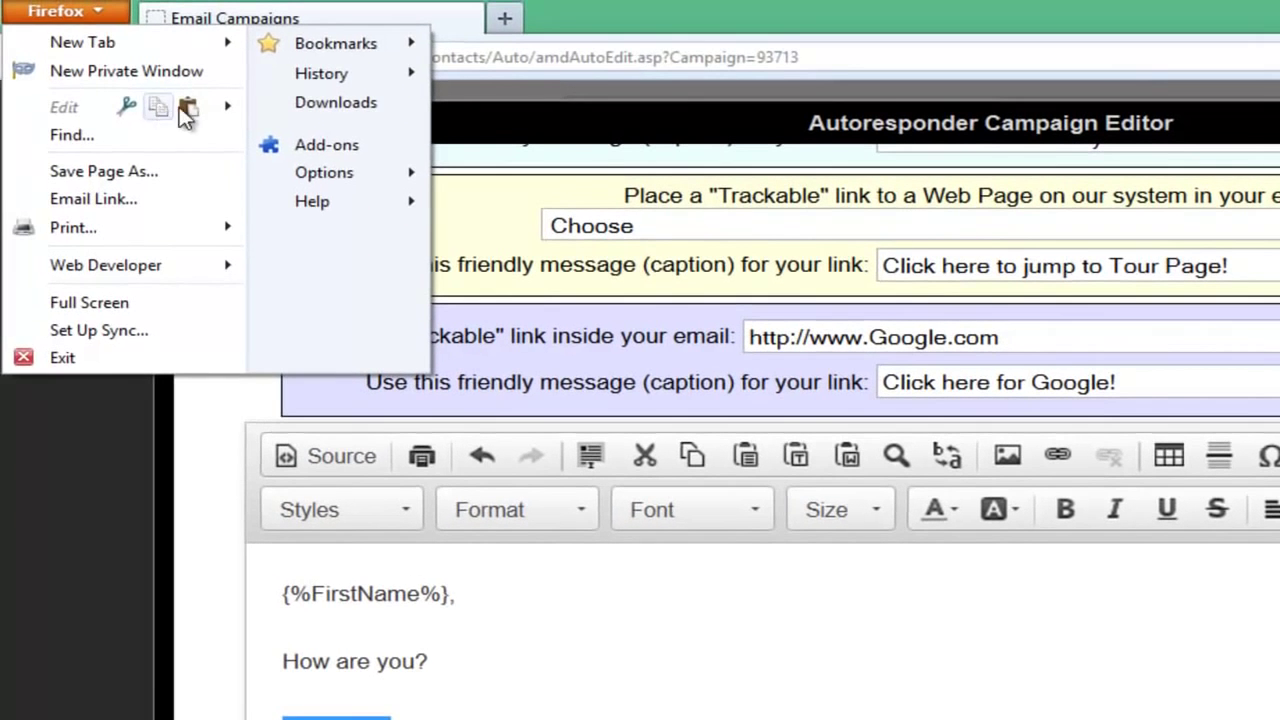
{"action": "left_click", "coordinate": [160, 108]}
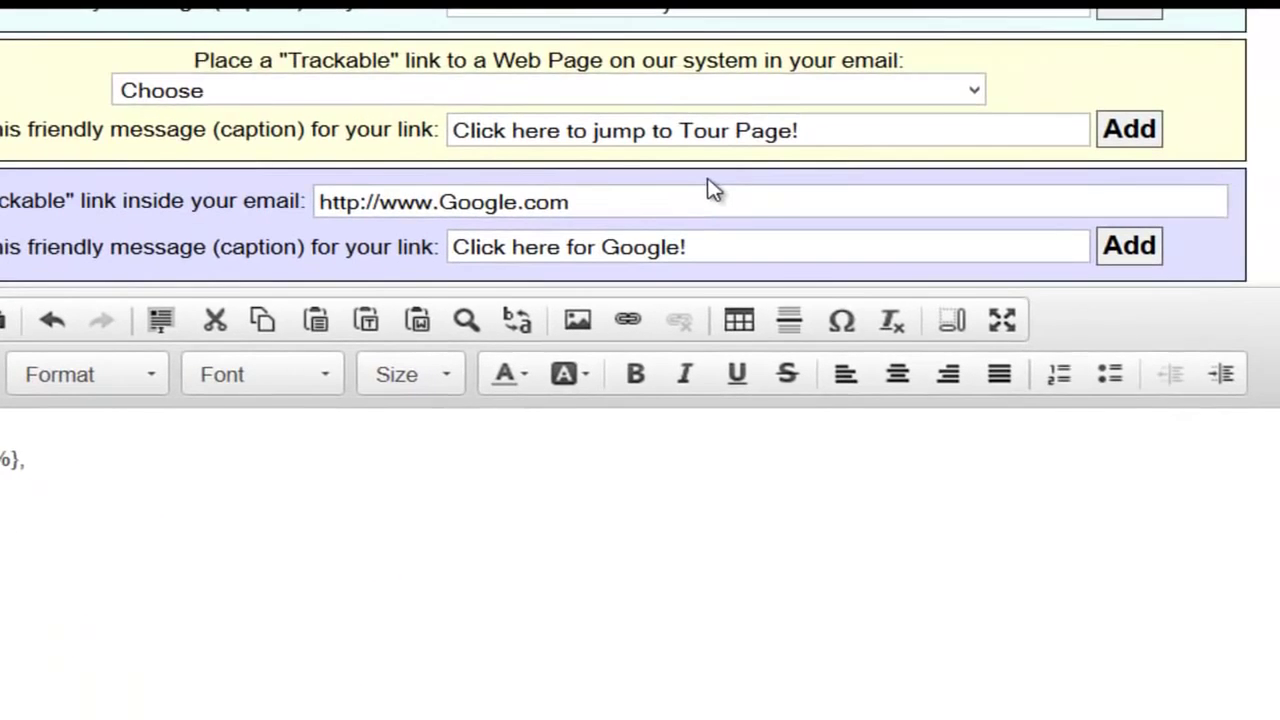
{"action": "scroll", "coordinate": [782, 190], "scroll_direction": "up", "scroll_amount": 2}
{"action": "scroll", "coordinate": [785, 205], "scroll_direction": "down", "scroll_amount": 1}
{"action": "left_click_drag", "start_coordinate": [857, 223], "coordinate": [445, 245]}
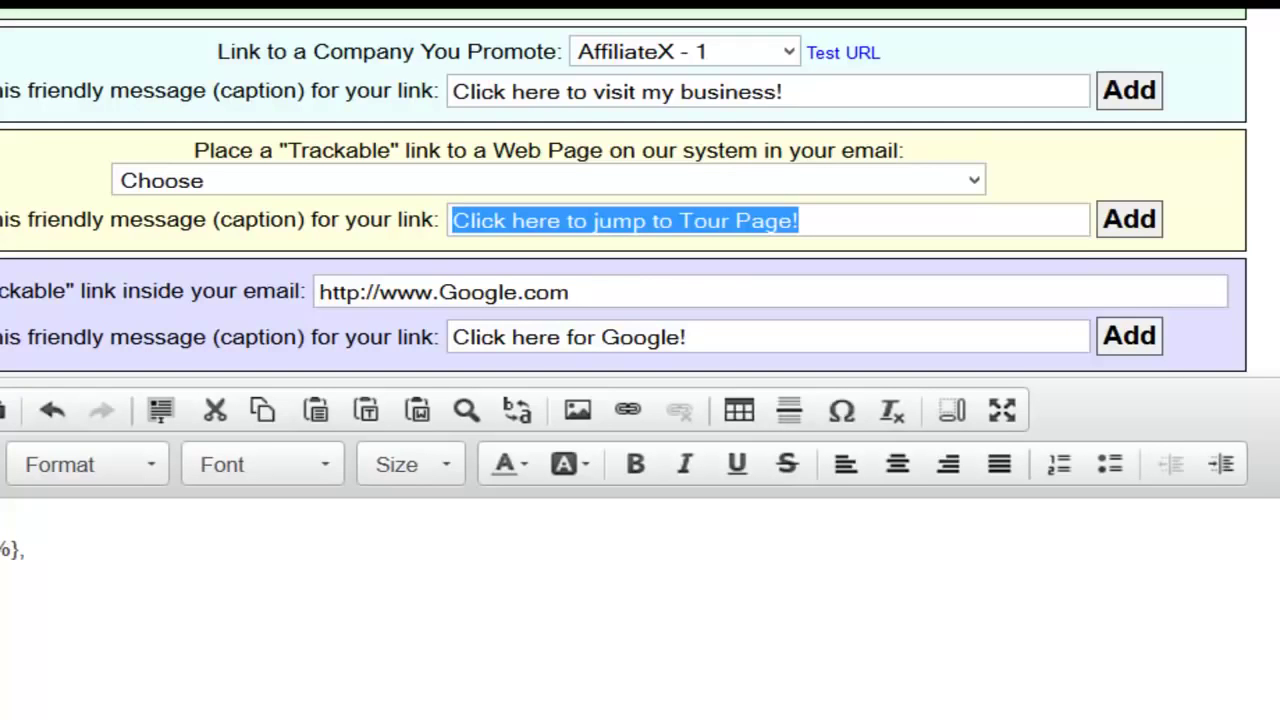
{"action": "type", "text": "Click Here"}
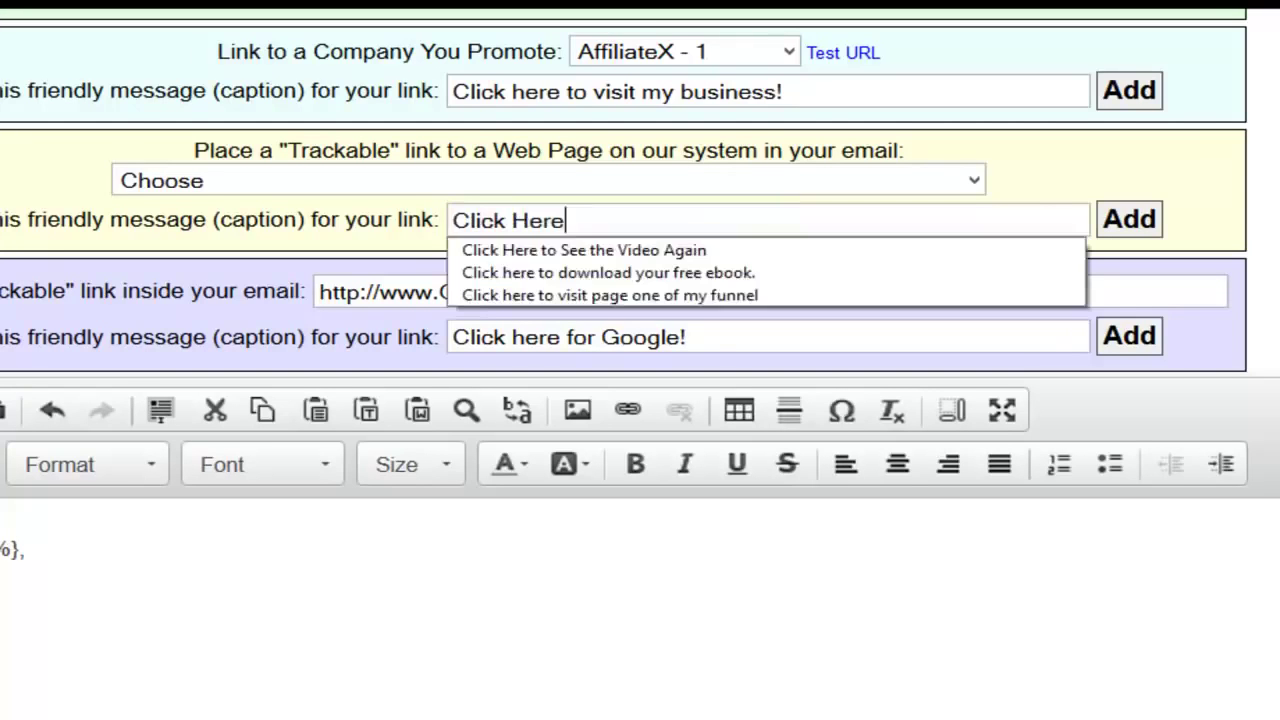
- Choose PLS Hangouts as the trackable web page and insert its link in place of the message's "Click Here" text
{"action": "left_click", "coordinate": [386, 617]}
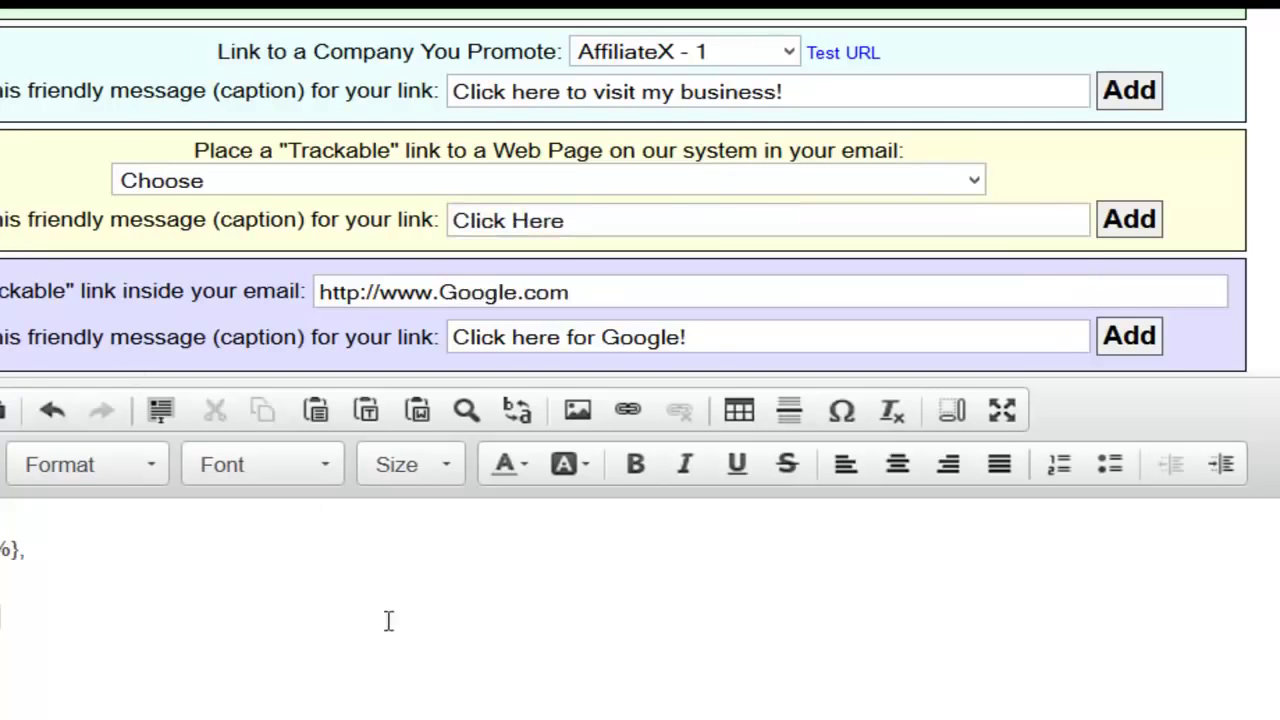
{"action": "left_click", "coordinate": [975, 182]}
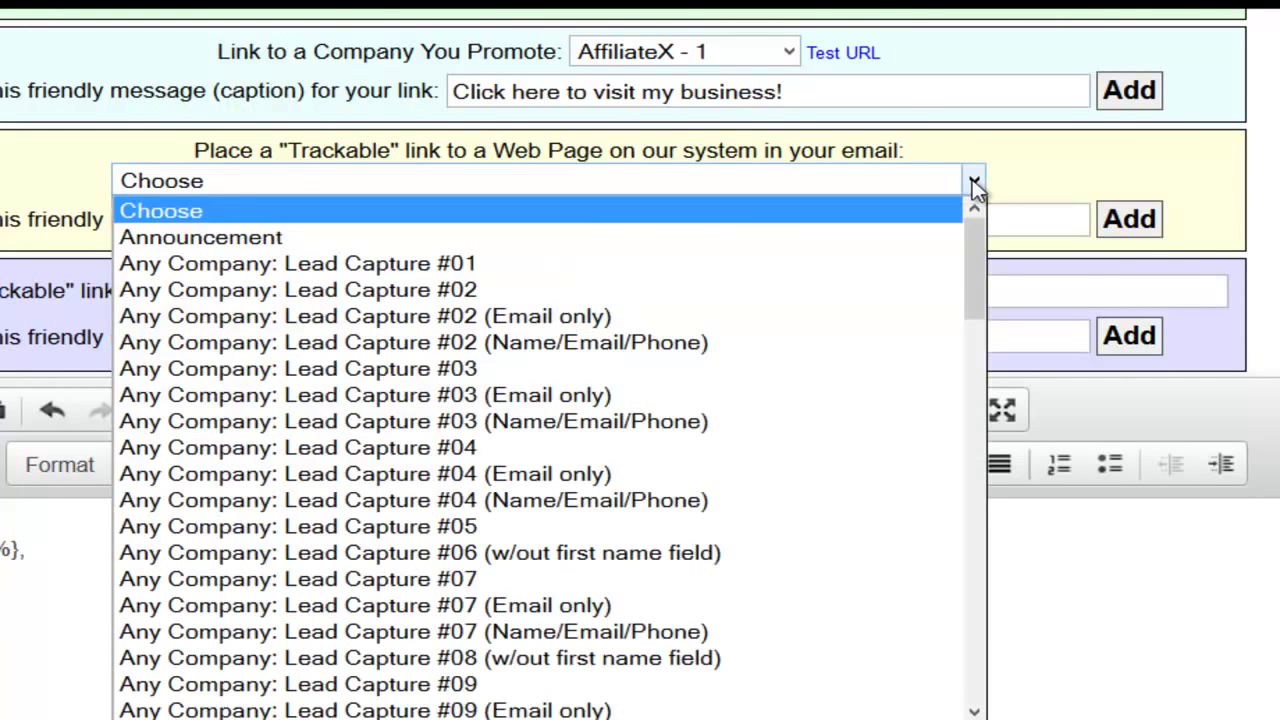
{"action": "left_click_drag", "start_coordinate": [973, 226], "coordinate": [980, 640]}
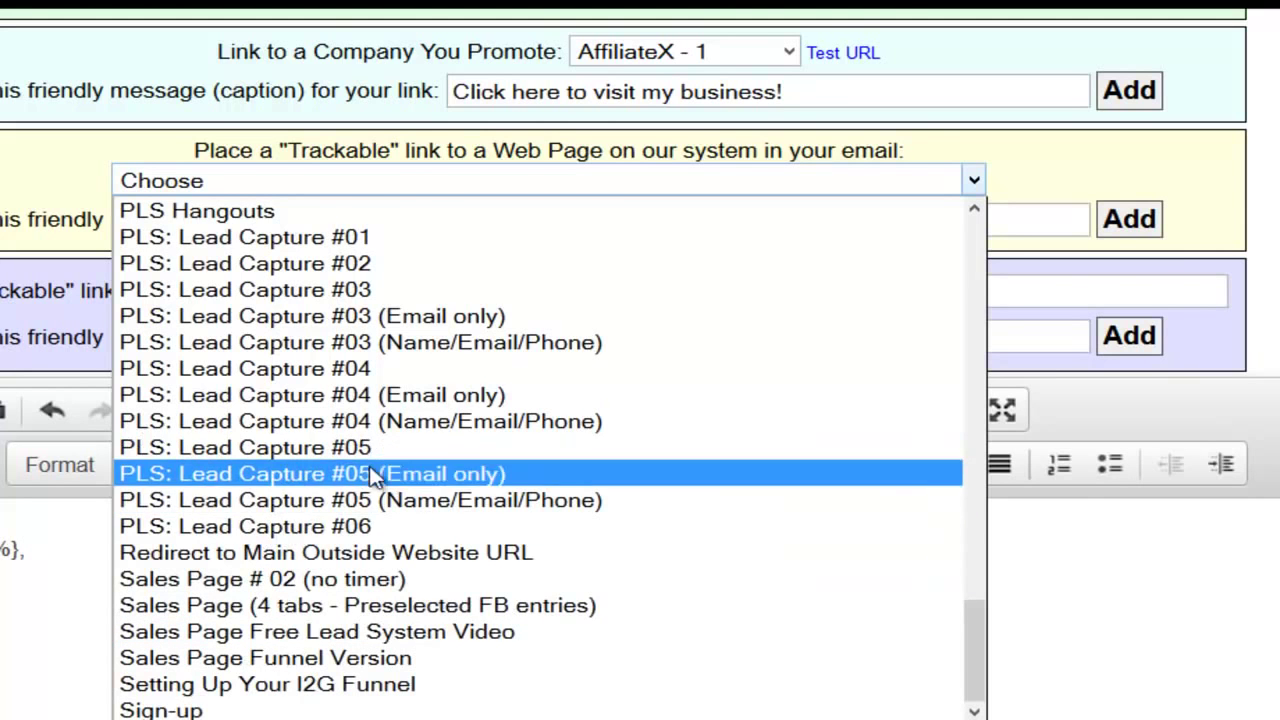
{"action": "scroll", "coordinate": [355, 470], "scroll_direction": "up", "scroll_amount": 1}
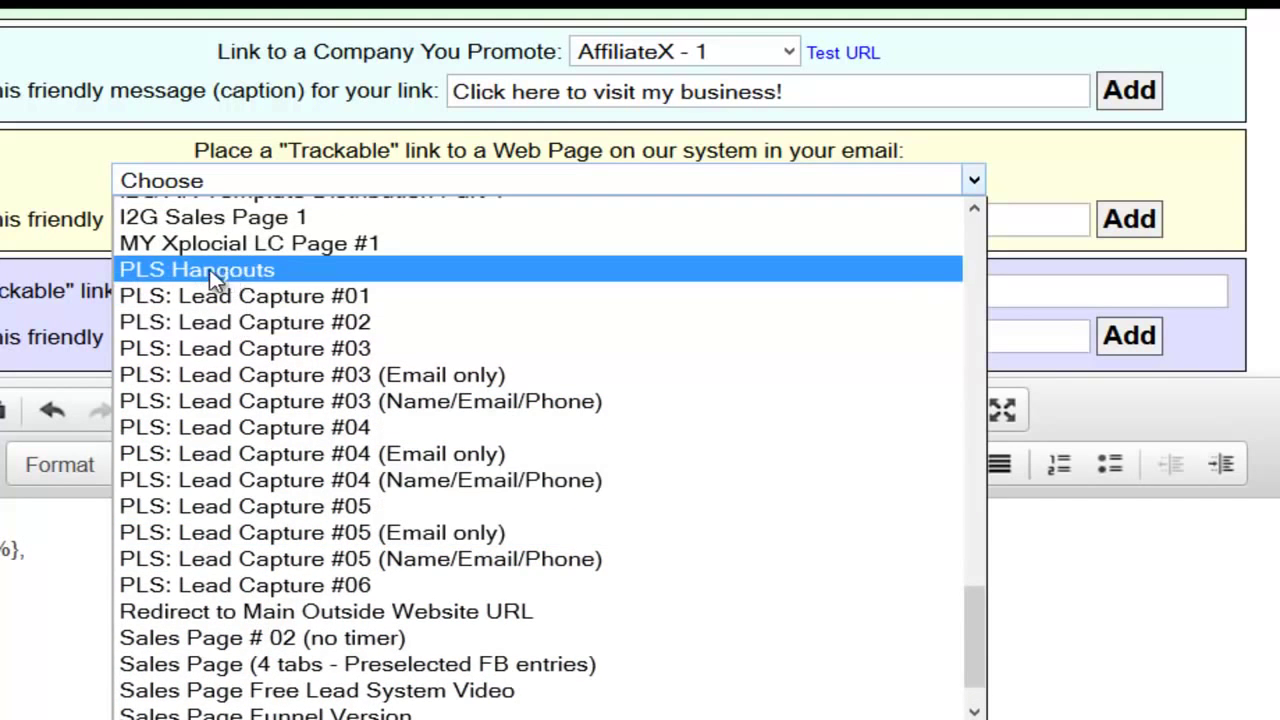
{"action": "scroll", "coordinate": [237, 232], "scroll_direction": "up", "scroll_amount": 1}
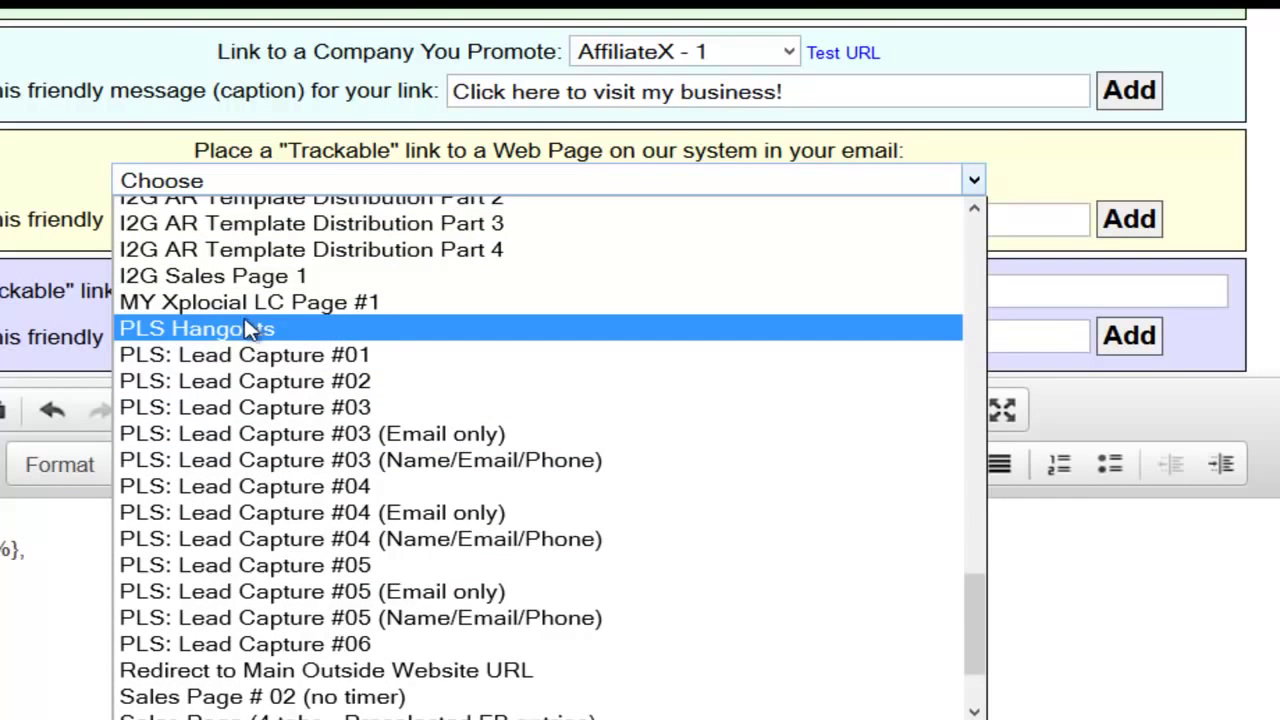
{"action": "left_click", "coordinate": [218, 330]}
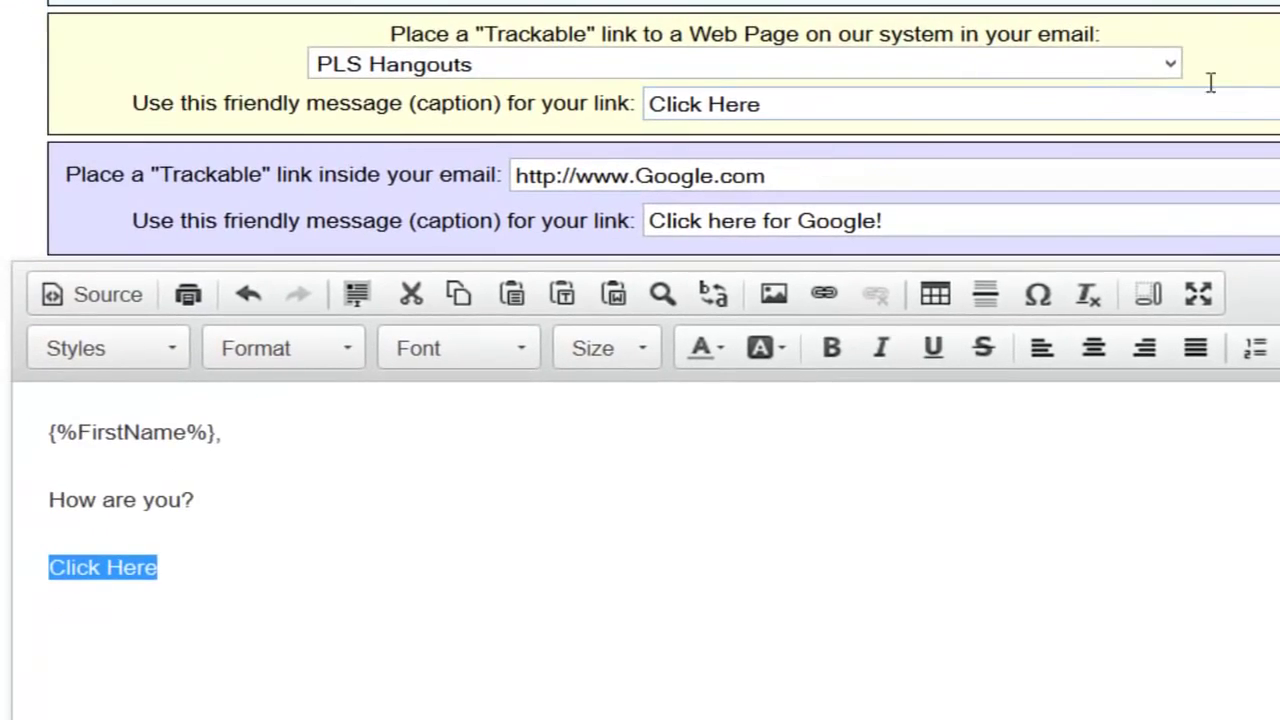
{"action": "left_click", "coordinate": [1268, 112]}
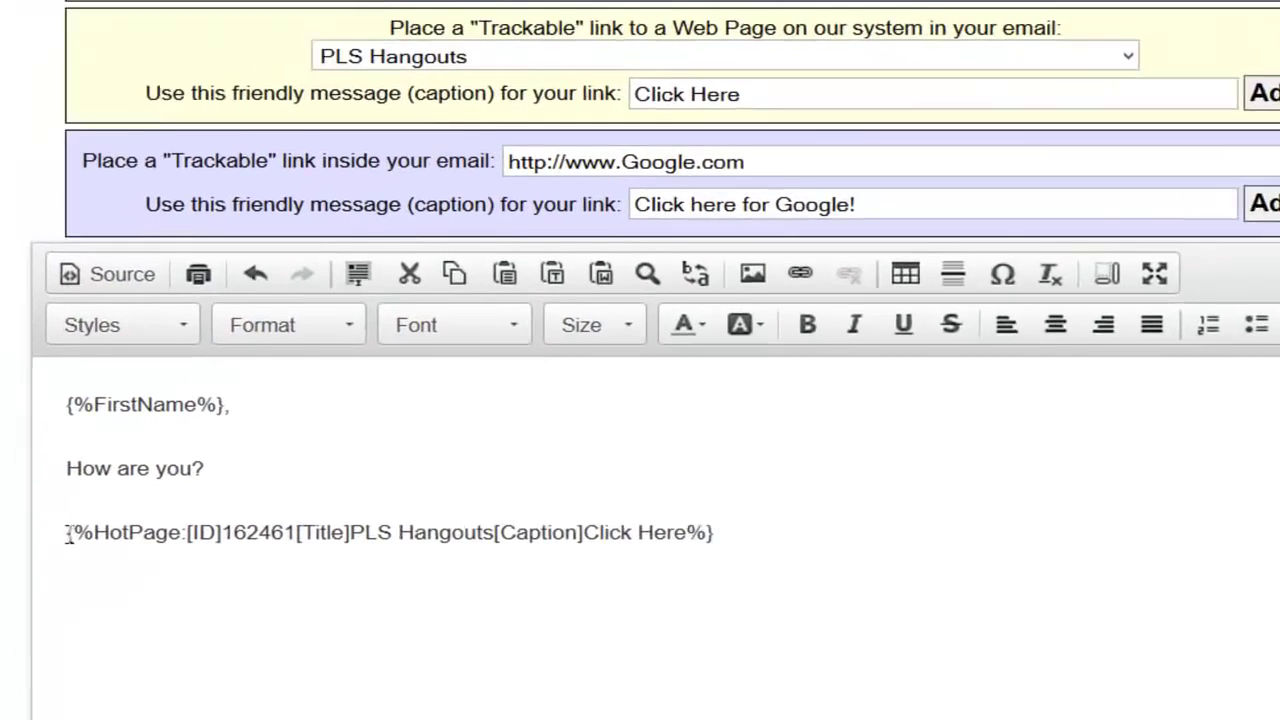
{"action": "left_click_drag", "start_coordinate": [40, 537], "coordinate": [623, 534]}
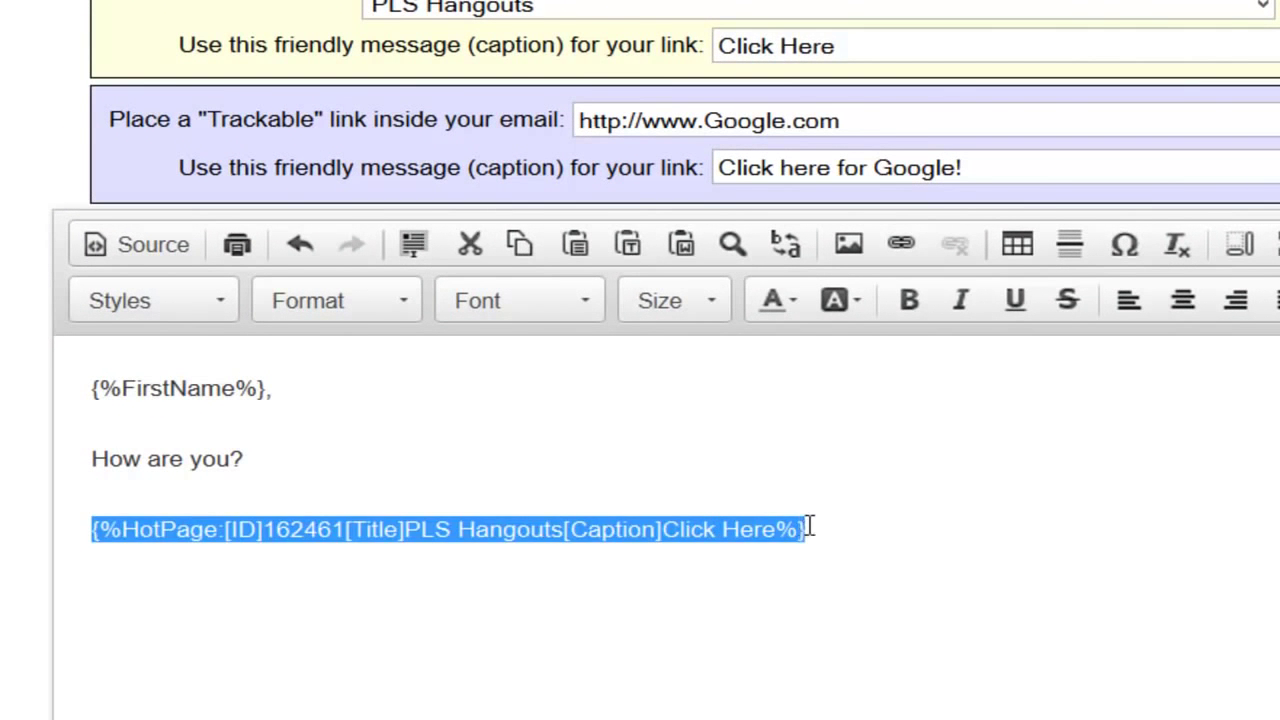
{"action": "left_click", "coordinate": [635, 446]}
{"action": "scroll", "coordinate": [643, 430], "scroll_direction": "down", "scroll_amount": 3}
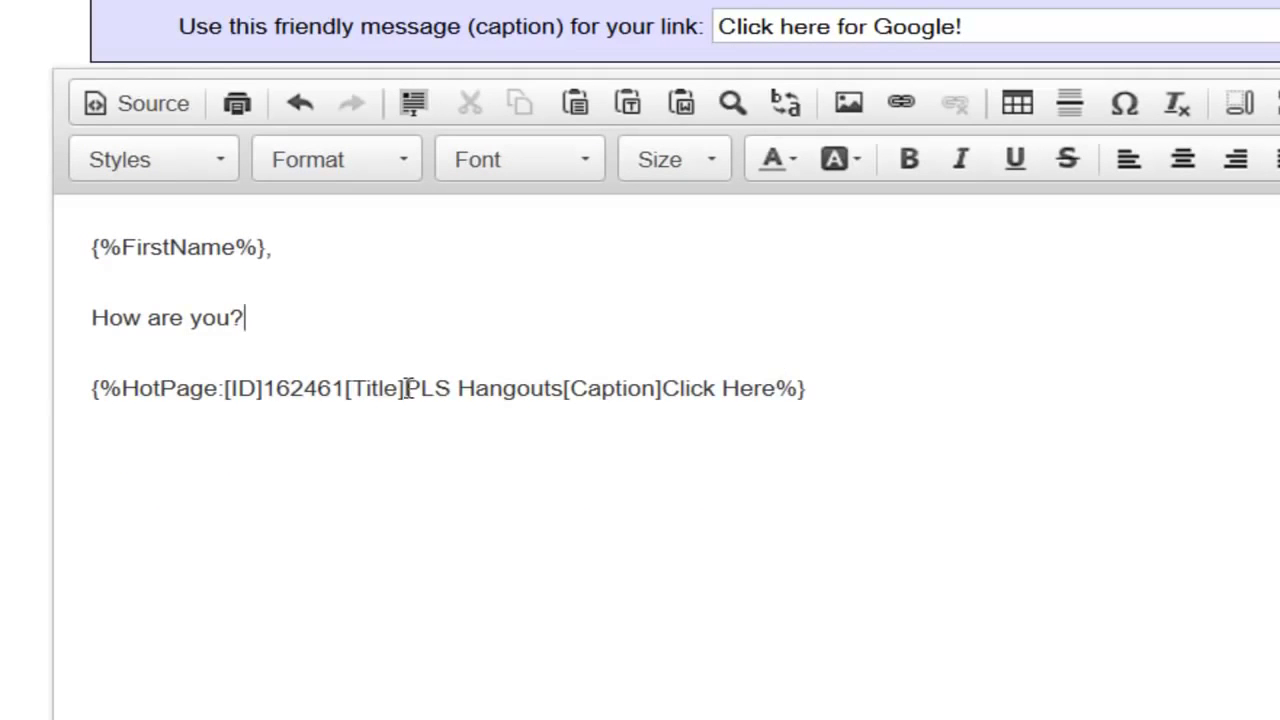
{"action": "left_click_drag", "start_coordinate": [407, 387], "coordinate": [537, 449]}
- Add the My First Name, My Last Name and My Phone variables below the link, spacing the names and putting the phone on its own line
{"action": "left_click", "coordinate": [537, 449]}
{"action": "scroll", "coordinate": [940, 356], "scroll_direction": "up", "scroll_amount": 1}
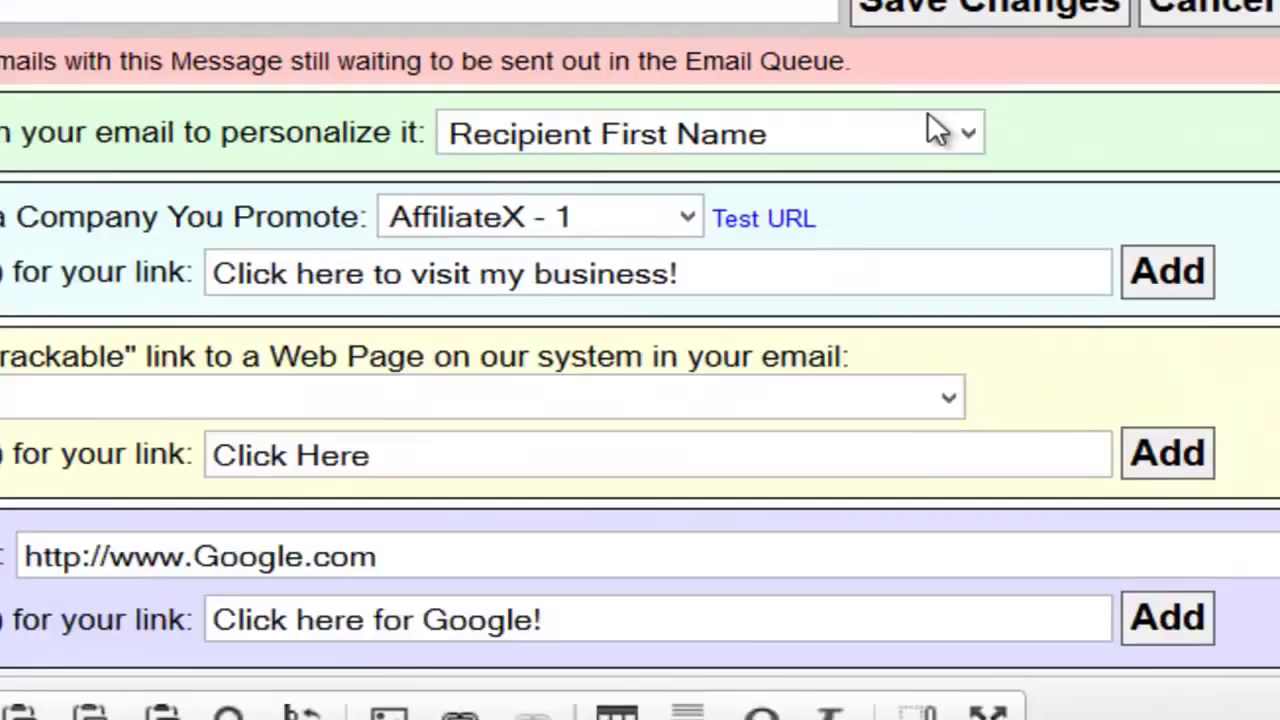
{"action": "left_click", "coordinate": [960, 133]}
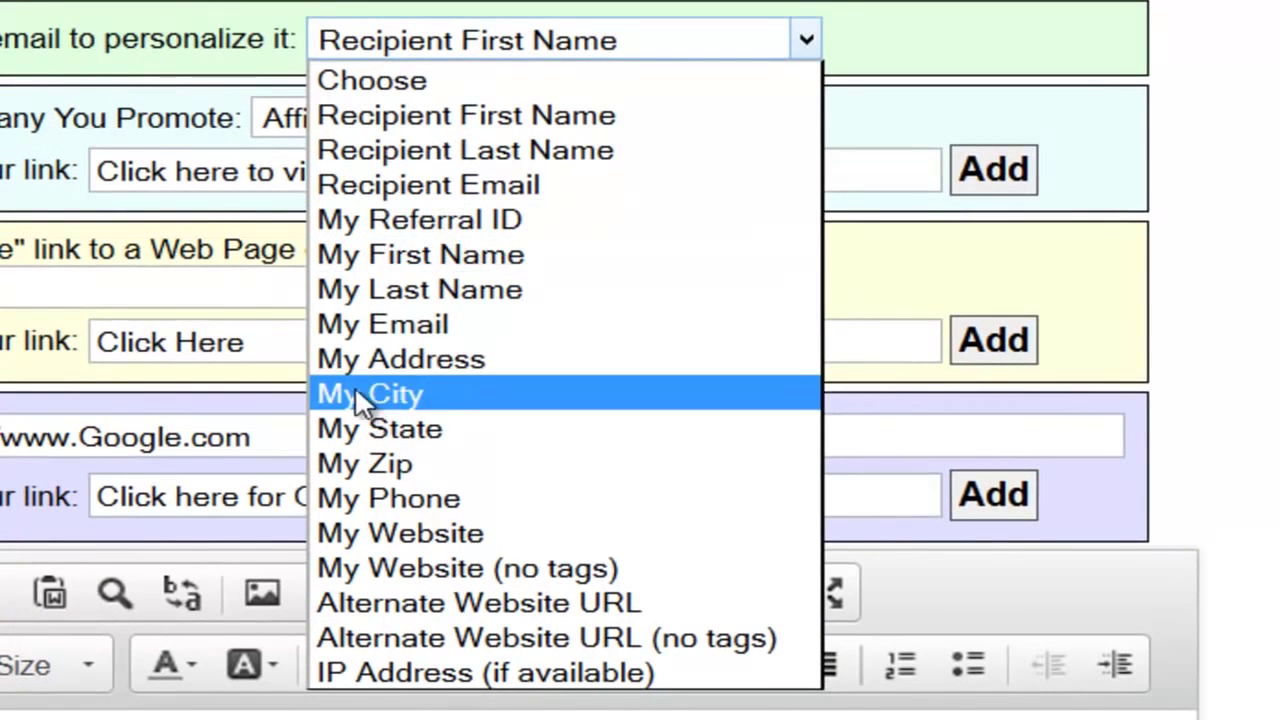
{"action": "left_click", "coordinate": [415, 255]}
{"action": "left_click", "coordinate": [757, 40]}
{"action": "left_click", "coordinate": [432, 288]}
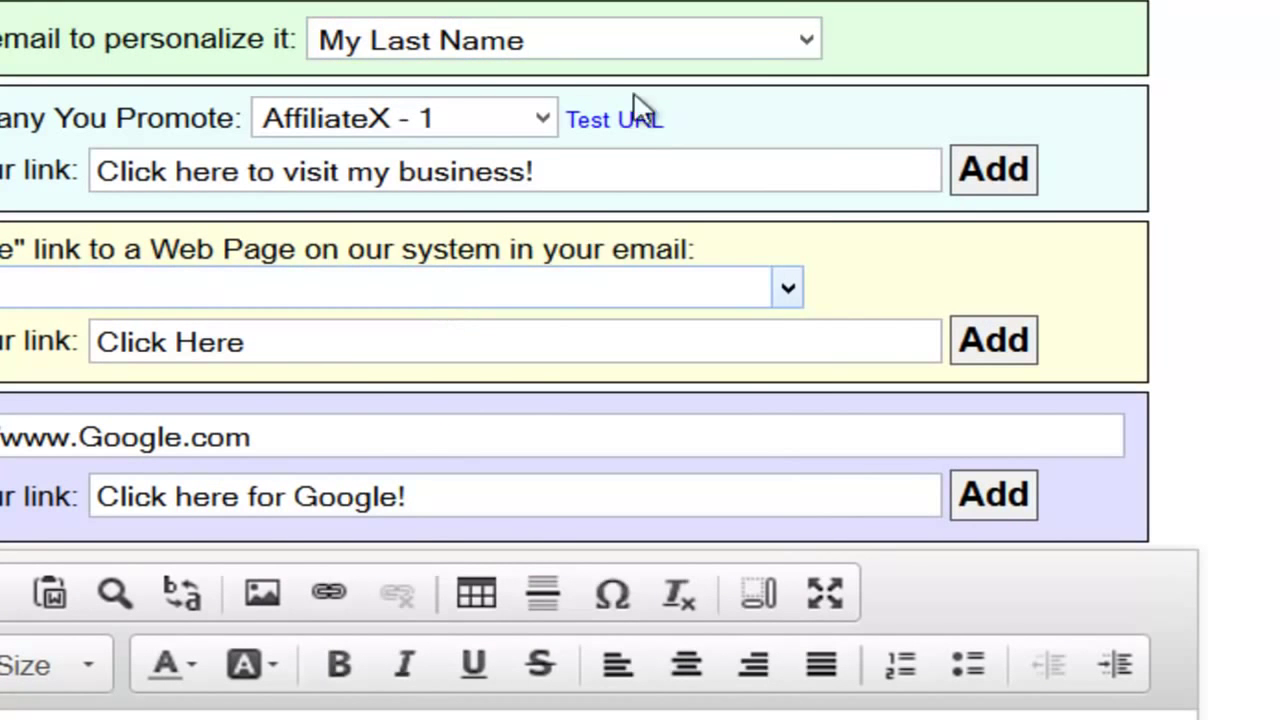
{"action": "left_click", "coordinate": [806, 42]}
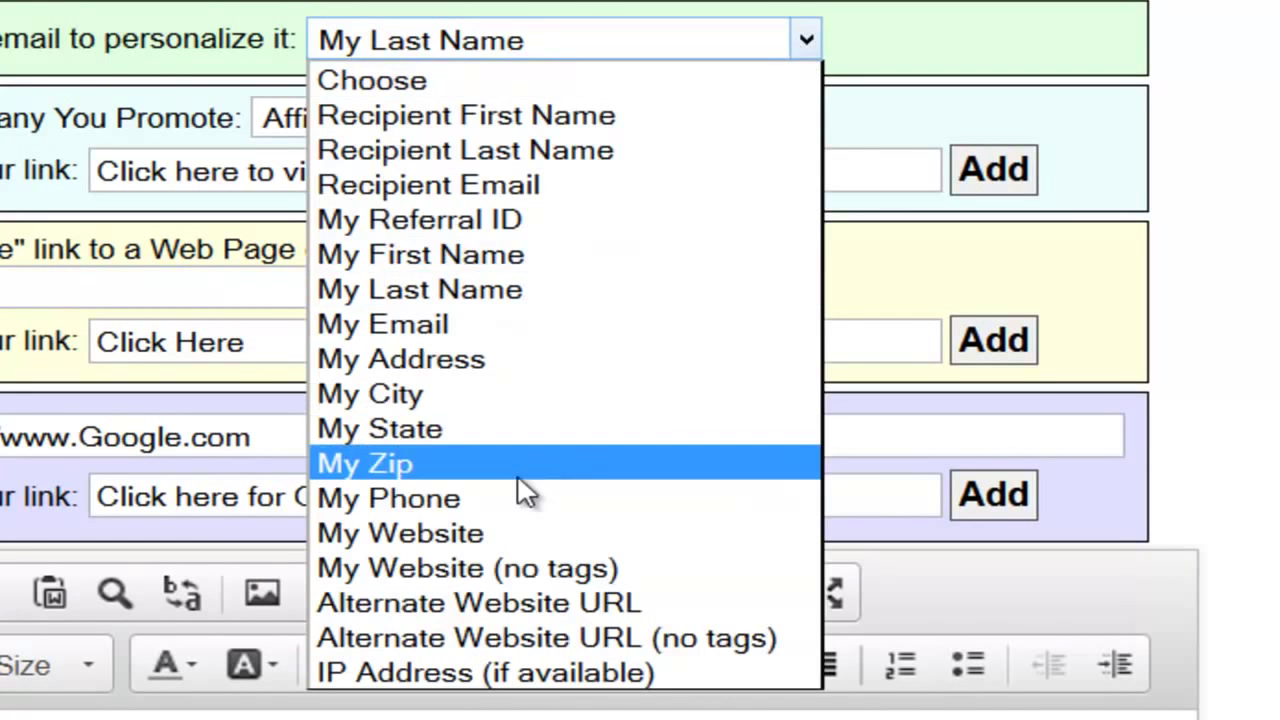
{"action": "left_click", "coordinate": [592, 500]}
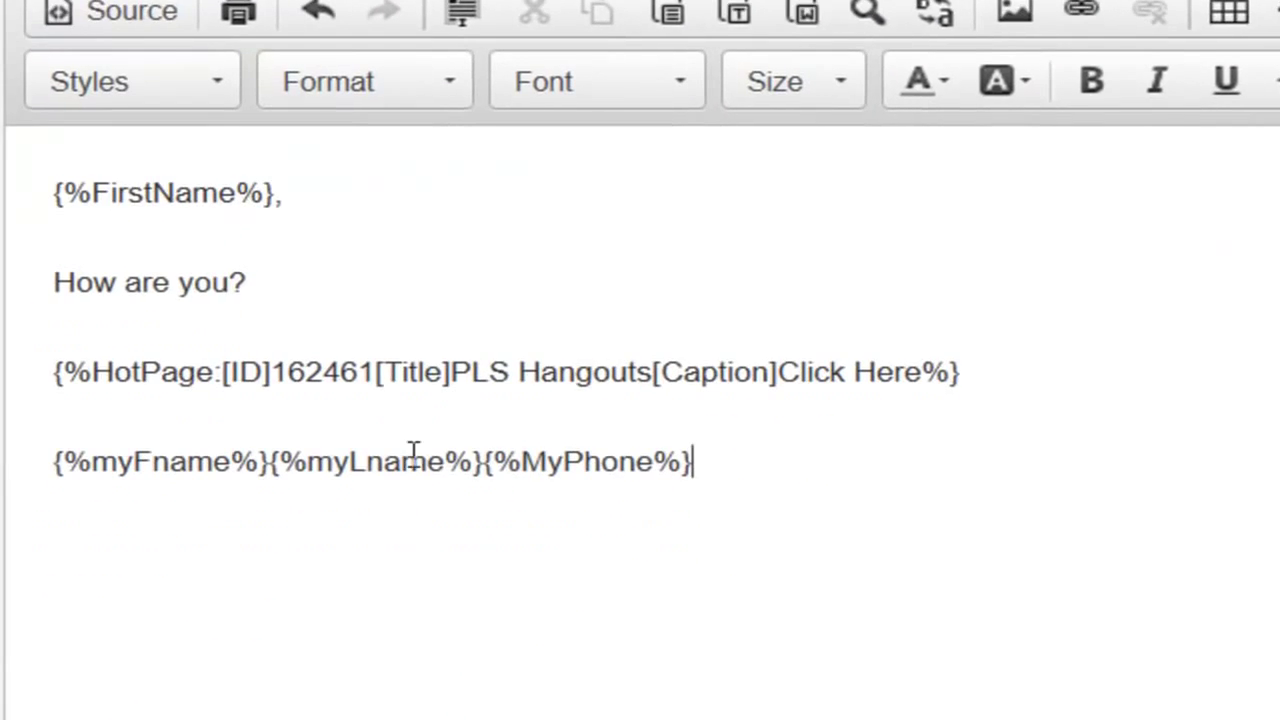
{"action": "left_click", "coordinate": [272, 448]}
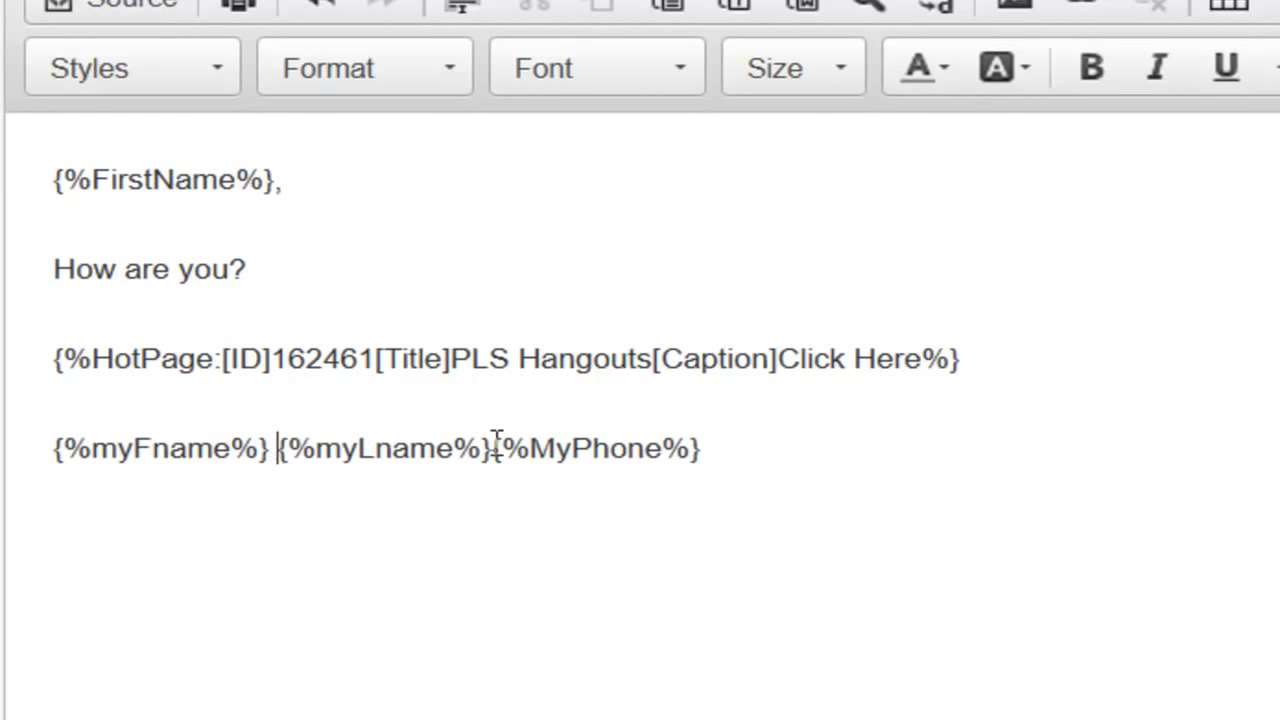
{"action": "key", "text": "Return"}
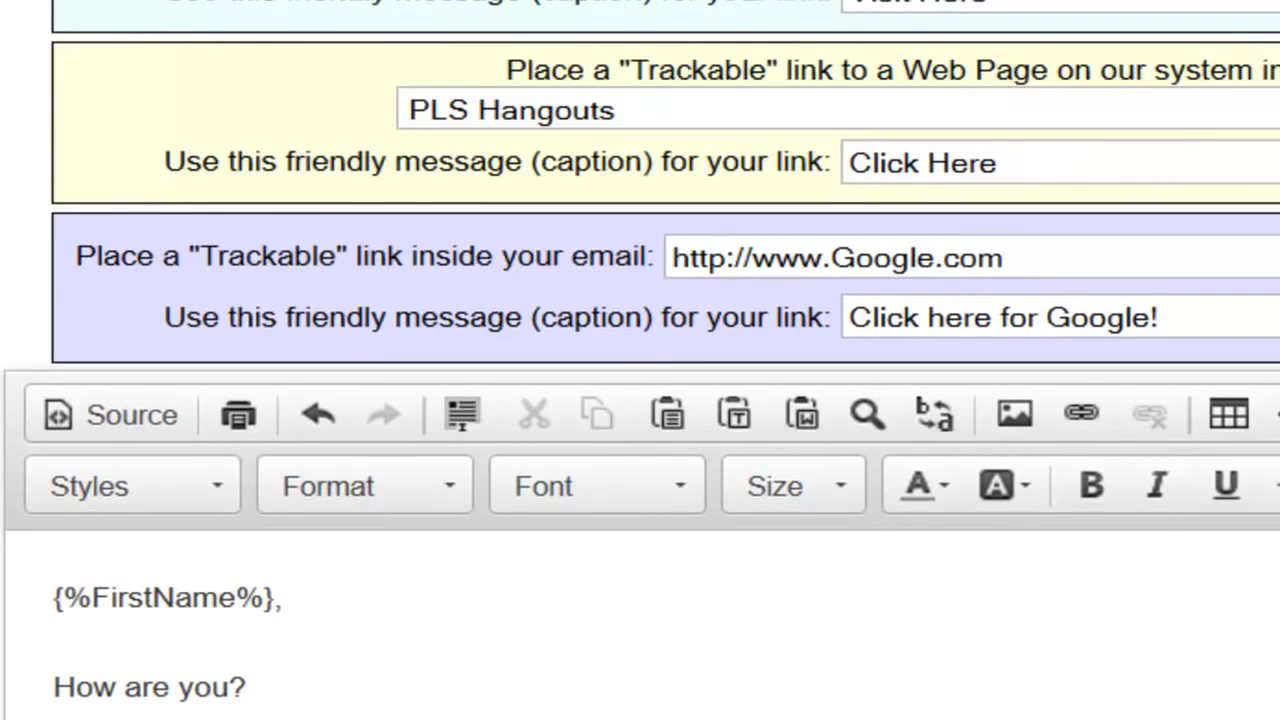
- Copy the {%FirstName%} variable with its comma from the message and paste it in place of the email's subject
{"action": "scroll", "coordinate": [88, 487], "scroll_direction": "down", "scroll_amount": 1}
{"action": "left_click_drag", "start_coordinate": [52, 478], "coordinate": [272, 478]}
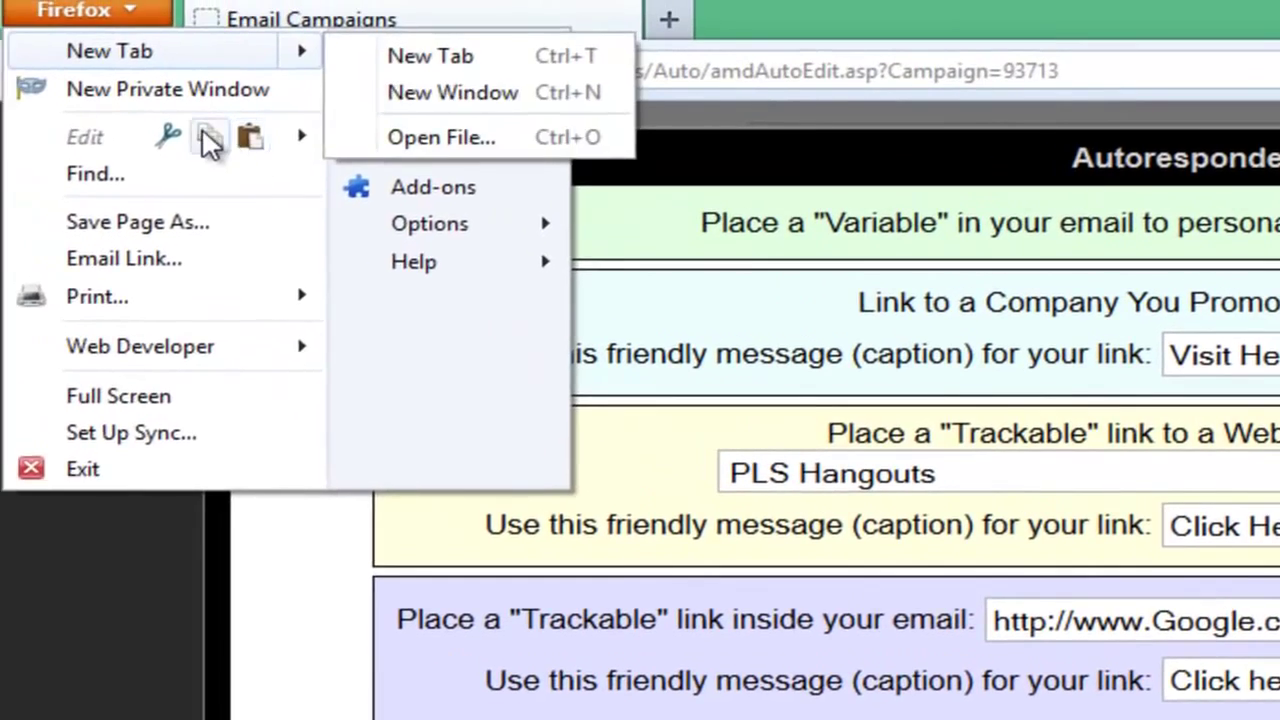
{"action": "left_click", "coordinate": [2, 13]}
{"action": "scroll", "coordinate": [1088, 226], "scroll_direction": "up", "scroll_amount": 1}
{"action": "left_click", "coordinate": [508, 110]}
{"action": "key", "text": "ctrl+a"}
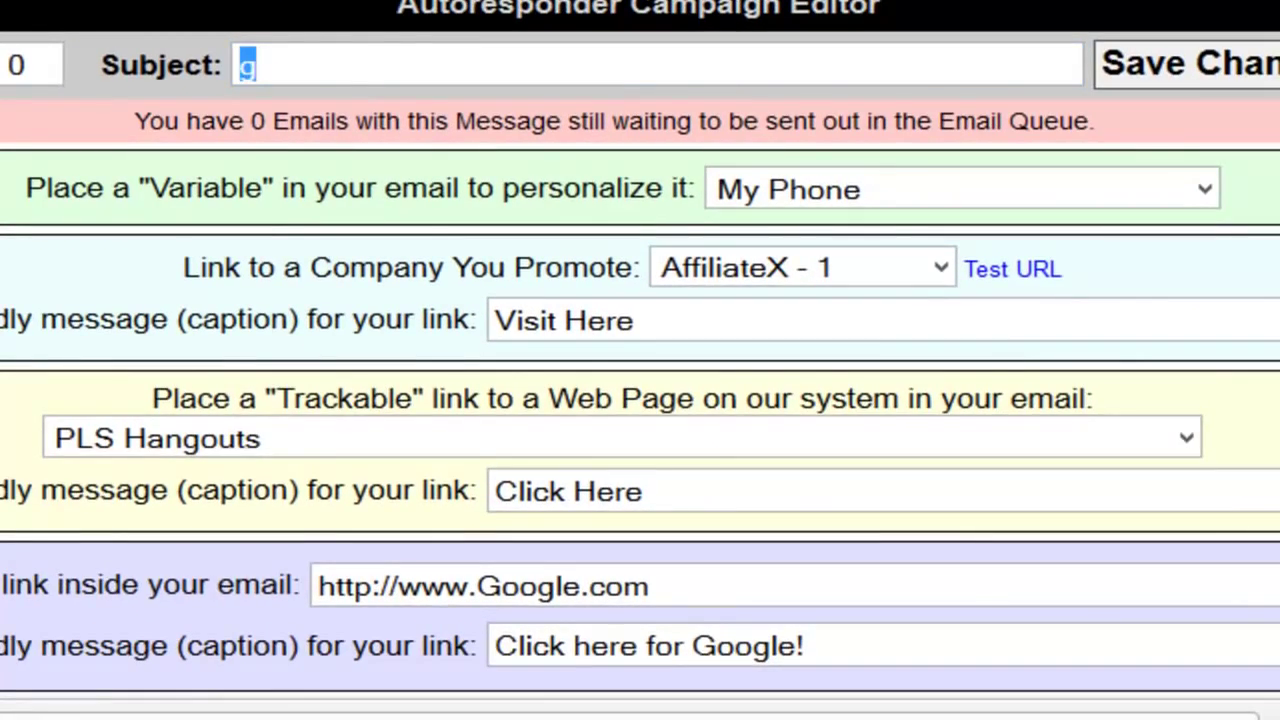
{"action": "key", "text": "ctrl+v"}
- Complete the subject as "Hey {%FirstName%}, here it is... (open up!)" and save the email
{"action": "type", "text": ","}
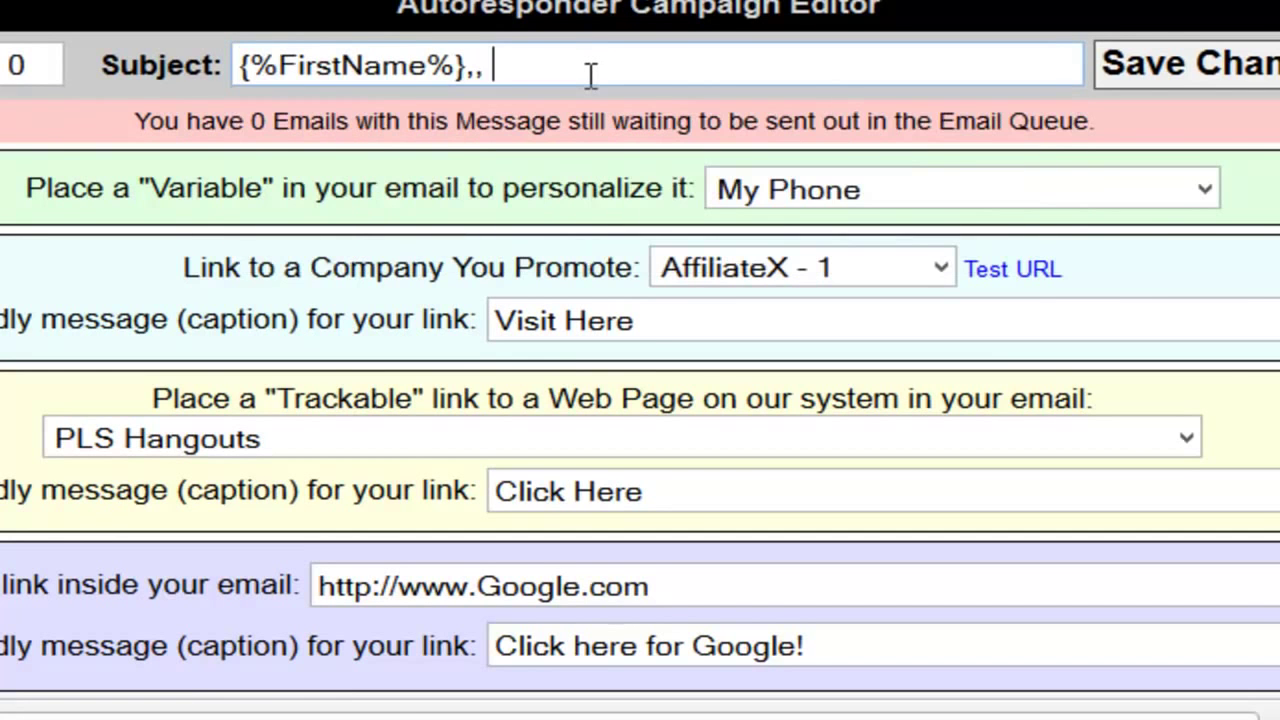
{"action": "key", "text": "BackSpace"}
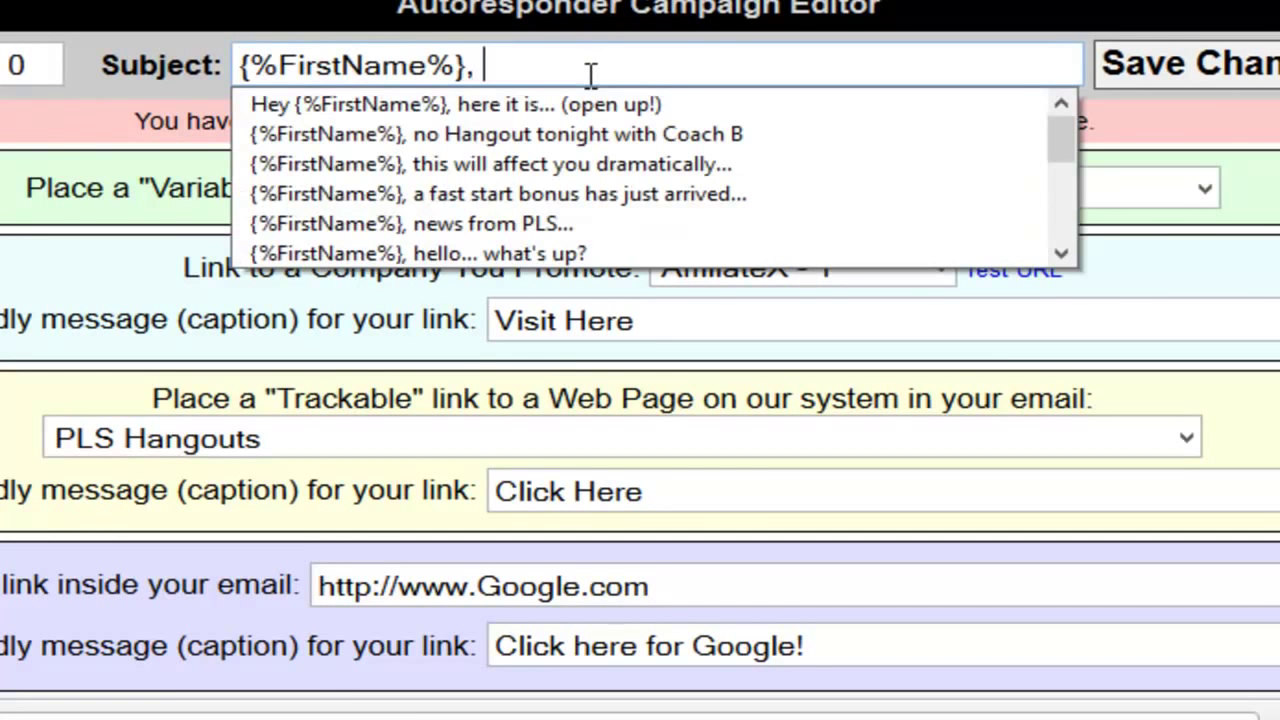
{"action": "left_click", "coordinate": [544, 104]}
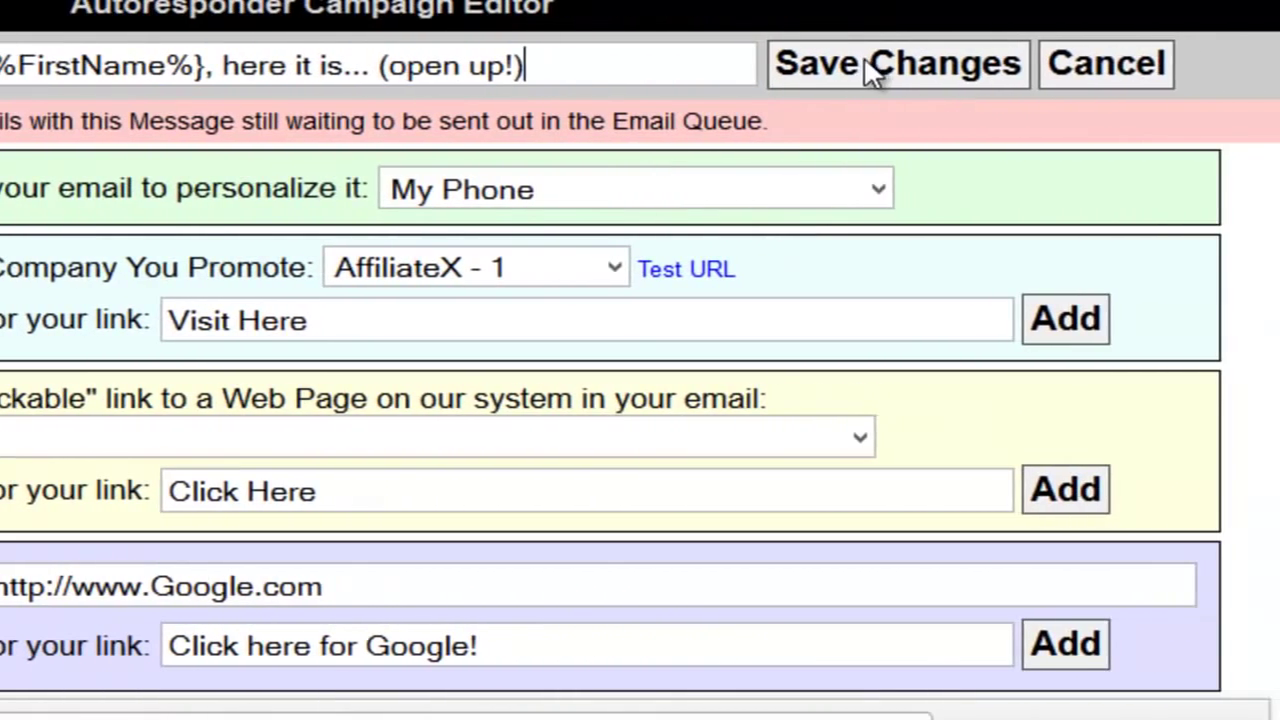
{"action": "left_click", "coordinate": [884, 62]}
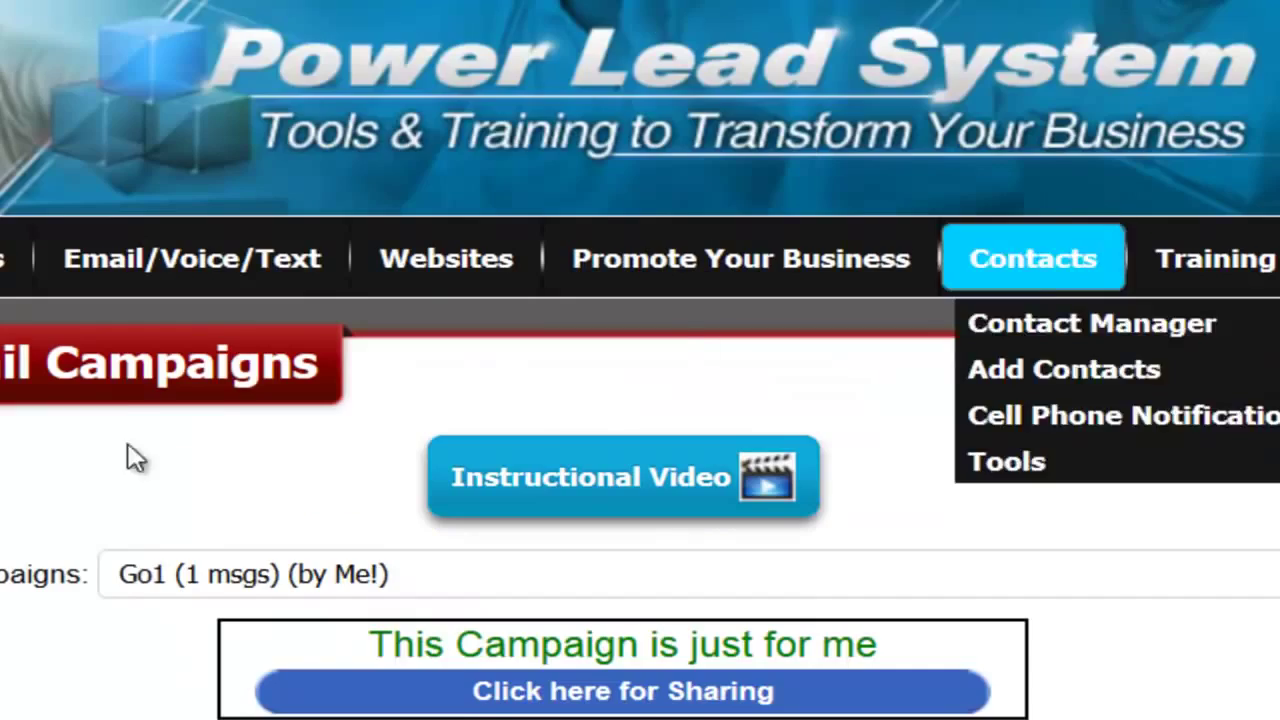
- Add a new email with the subject "g" to the Go1 campaign
{"action": "scroll", "coordinate": [126, 457], "scroll_direction": "down", "scroll_amount": 8}
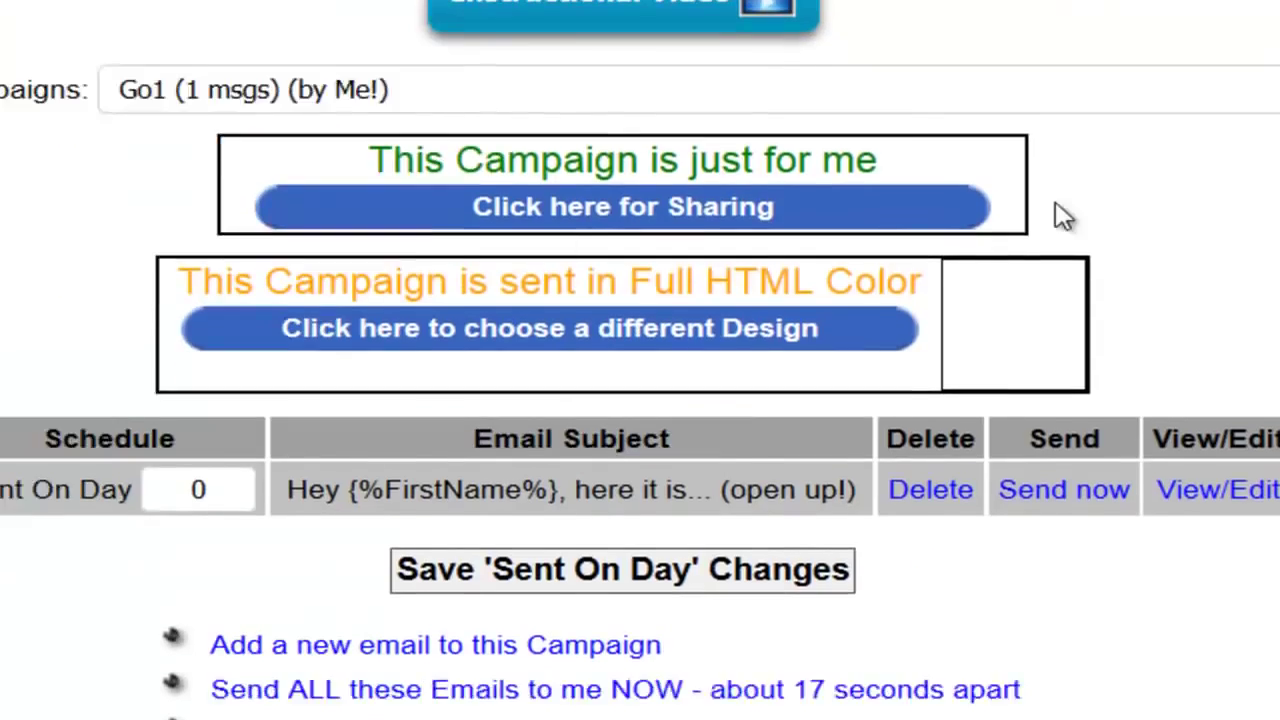
{"action": "left_click", "coordinate": [205, 197]}
{"action": "left_click", "coordinate": [80, 319]}
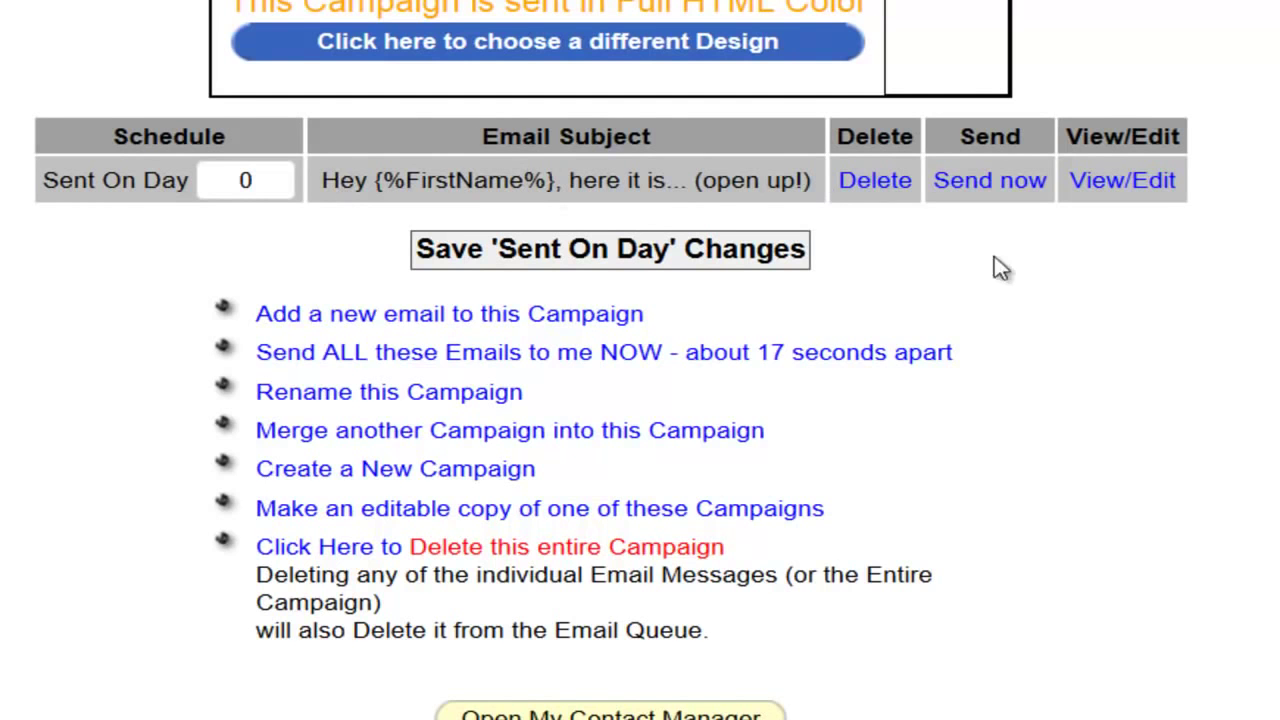
{"action": "scroll", "coordinate": [1095, 324], "scroll_direction": "up", "scroll_amount": 2}
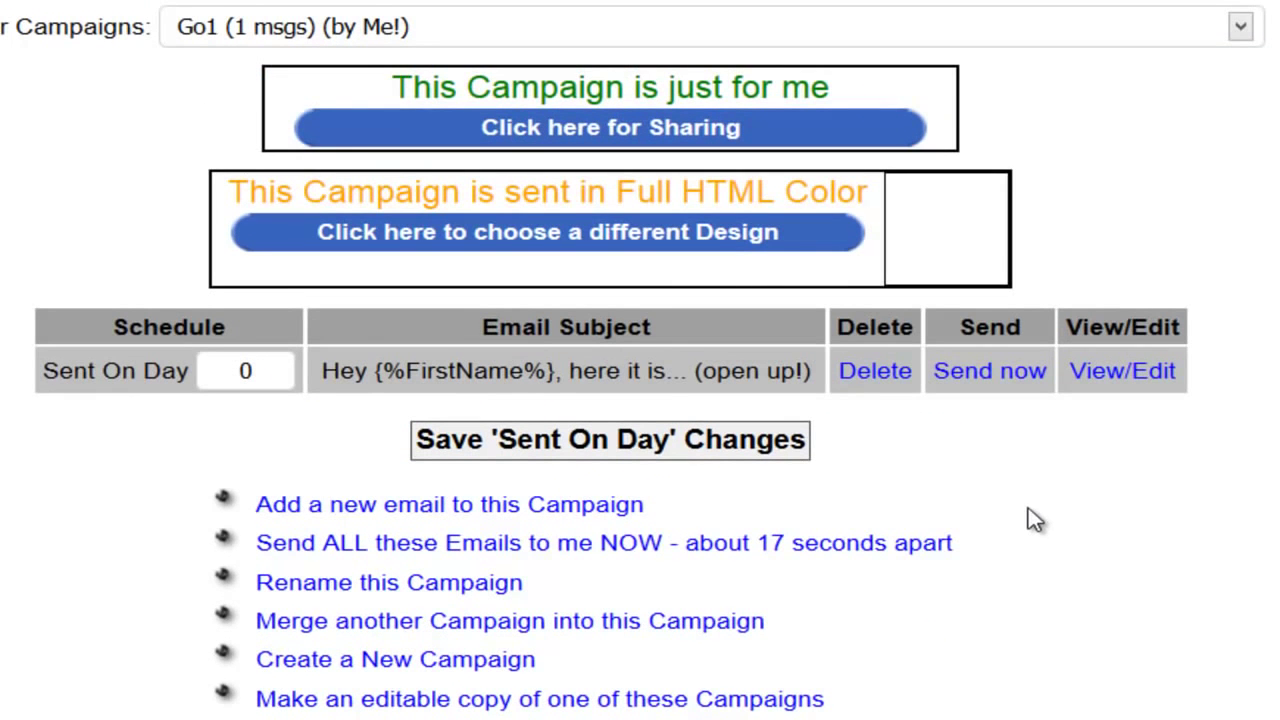
{"action": "scroll", "coordinate": [1010, 465], "scroll_direction": "down", "scroll_amount": 2}
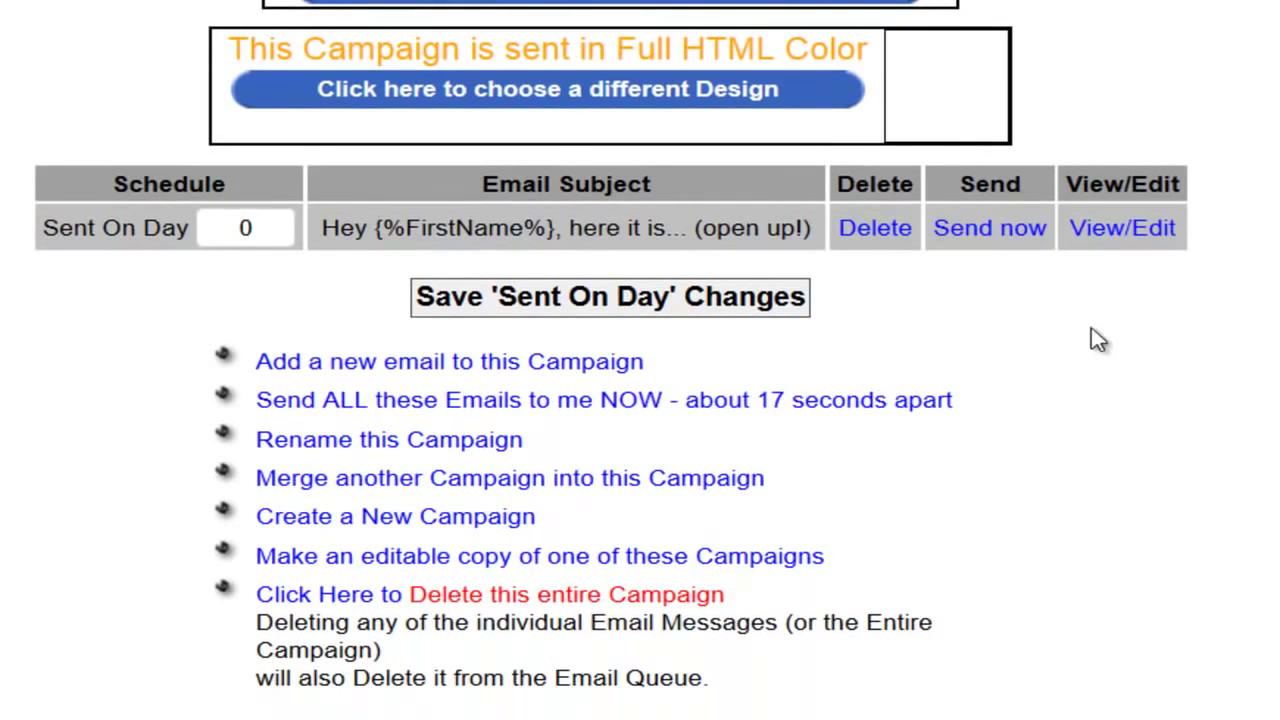
{"action": "scroll", "coordinate": [158, 312], "scroll_direction": "down", "scroll_amount": 1}
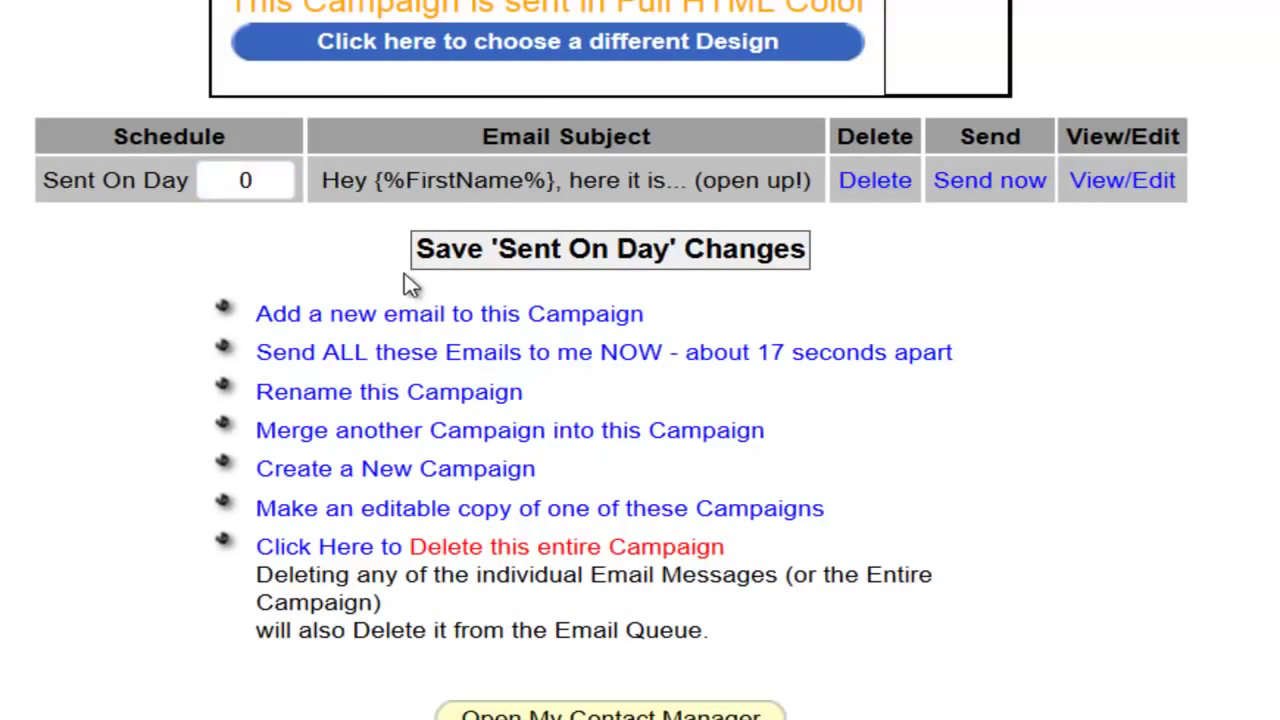
{"action": "left_click", "coordinate": [357, 316]}
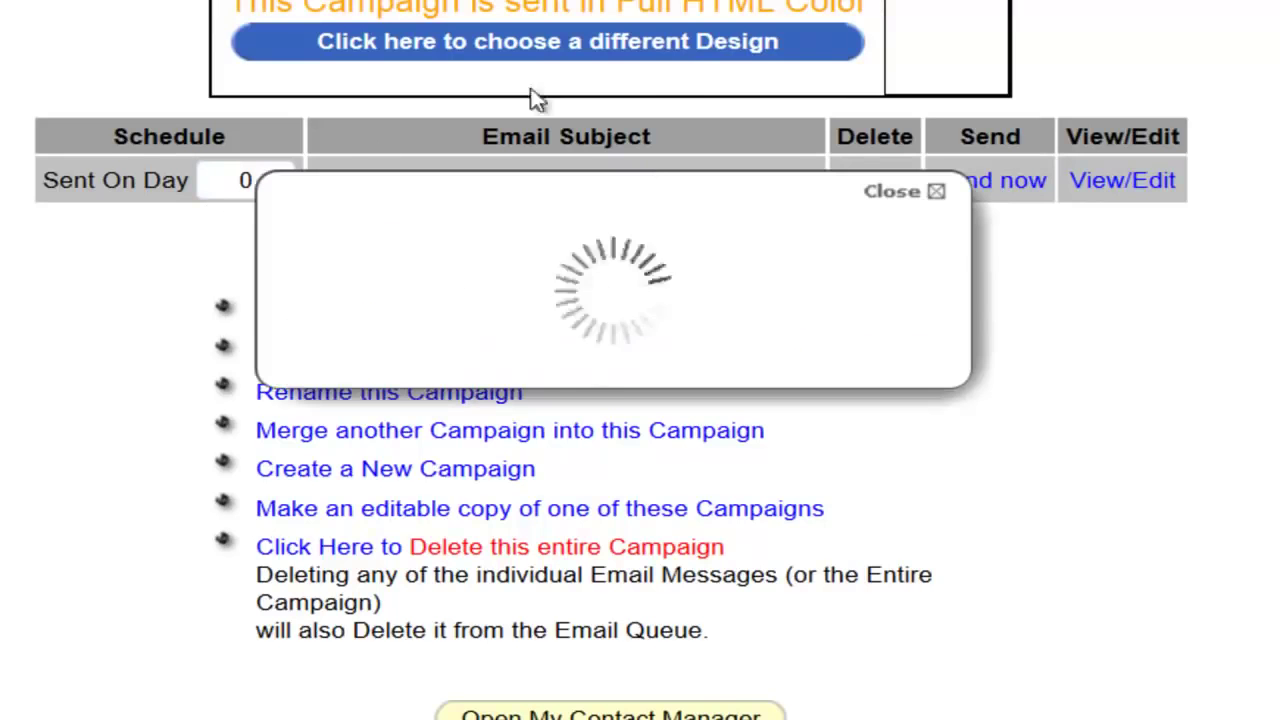
{"action": "left_click", "coordinate": [408, 265]}
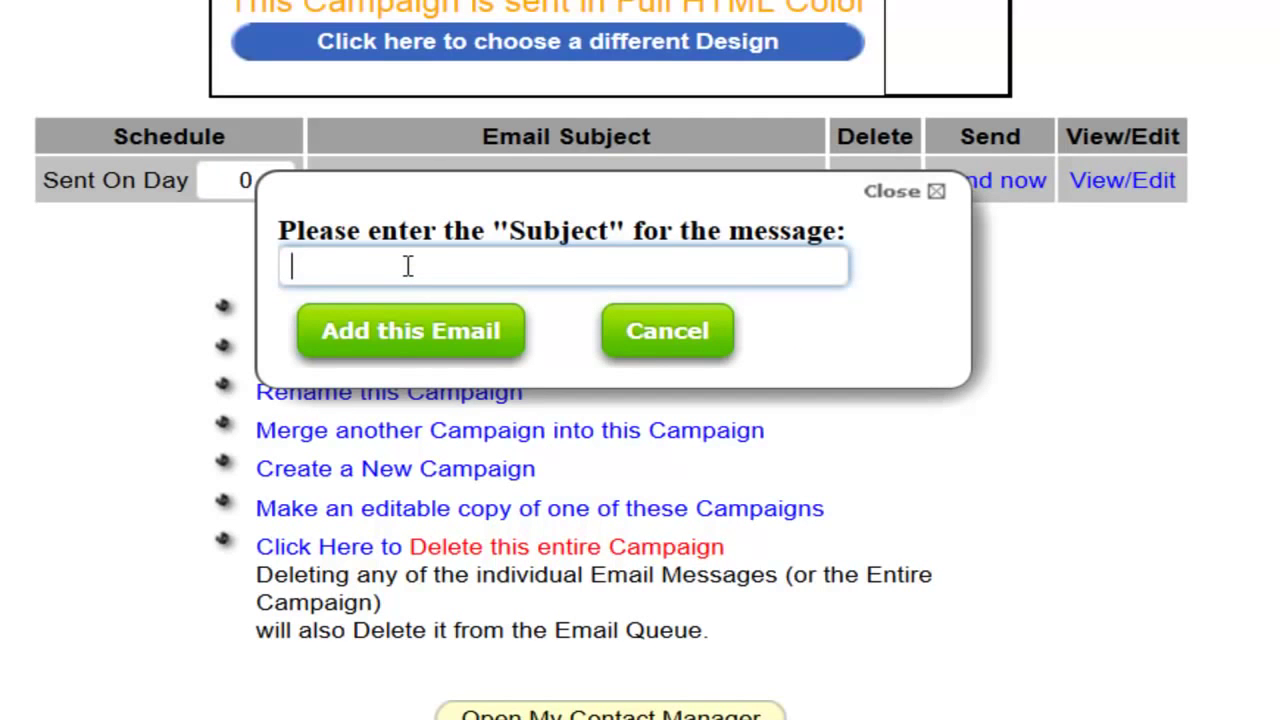
{"action": "type", "text": "g"}
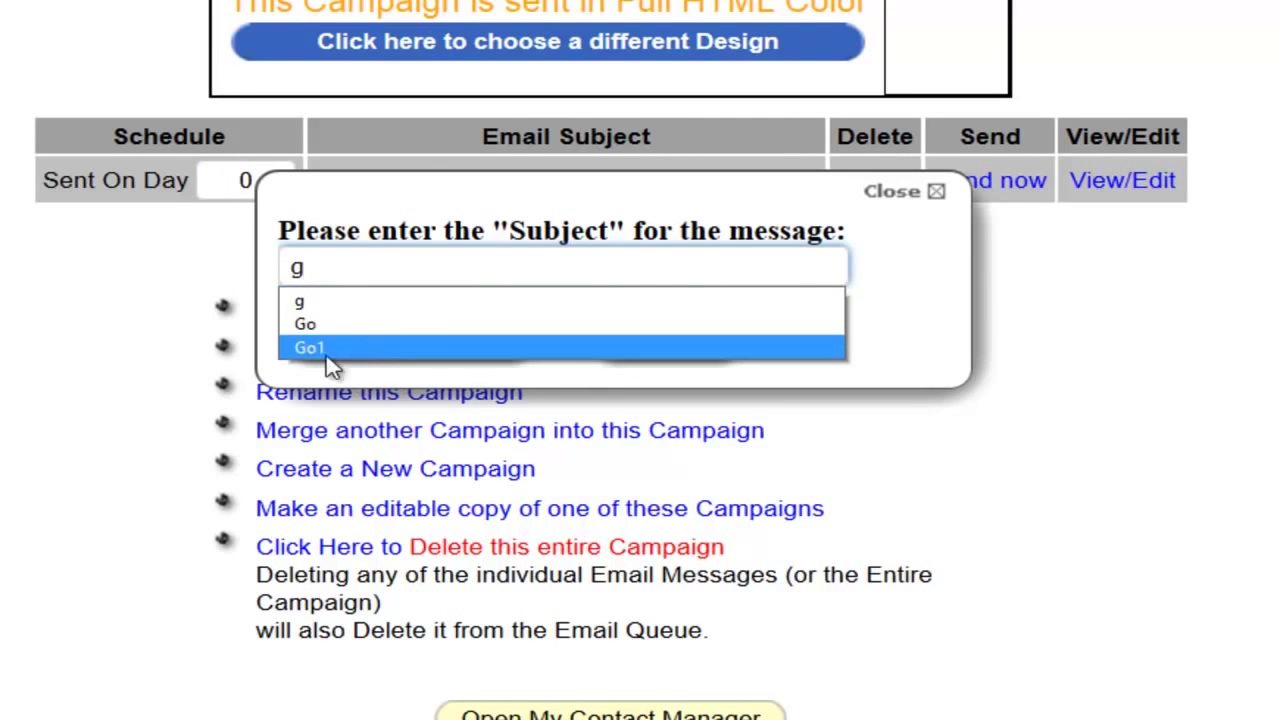
{"action": "left_click", "coordinate": [364, 330]}
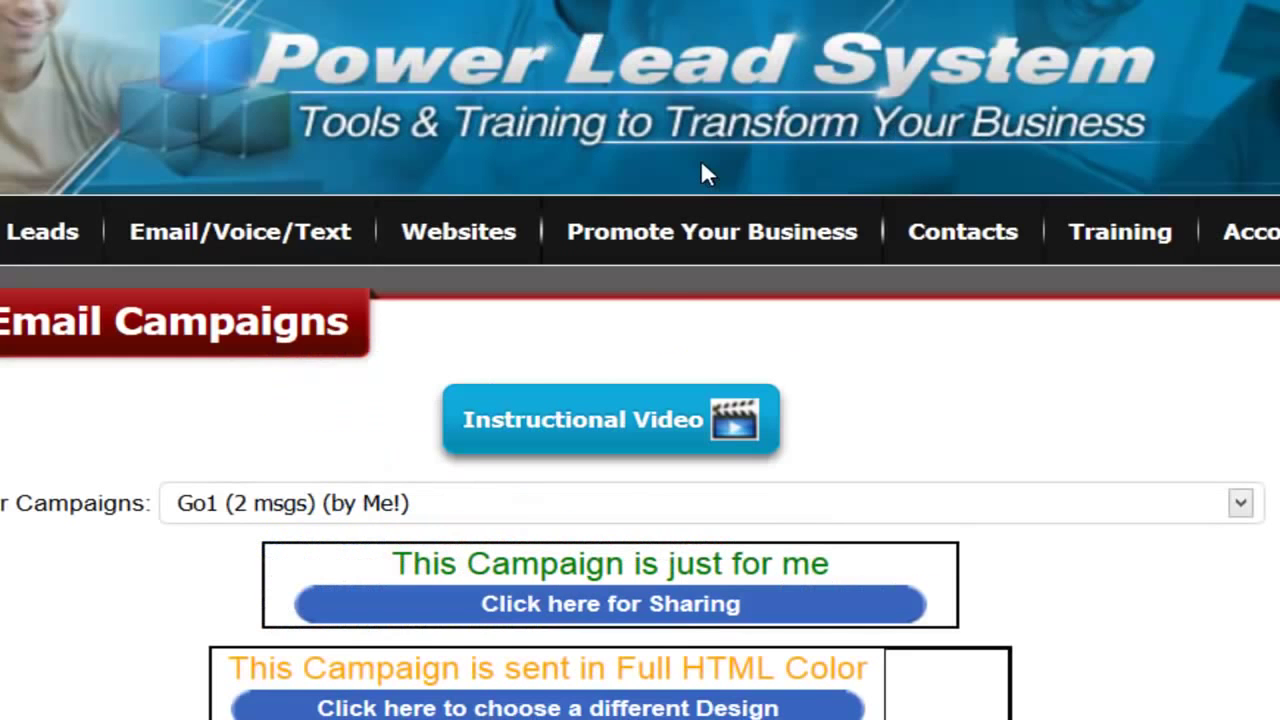
- Schedule the campaign's second email to be sent on day 1 and save the sending days
{"action": "scroll", "coordinate": [628, 200], "scroll_direction": "down", "scroll_amount": 3}
{"action": "scroll", "coordinate": [628, 195], "scroll_direction": "down", "scroll_amount": 2}
{"action": "scroll", "coordinate": [286, 280], "scroll_direction": "down", "scroll_amount": 1}
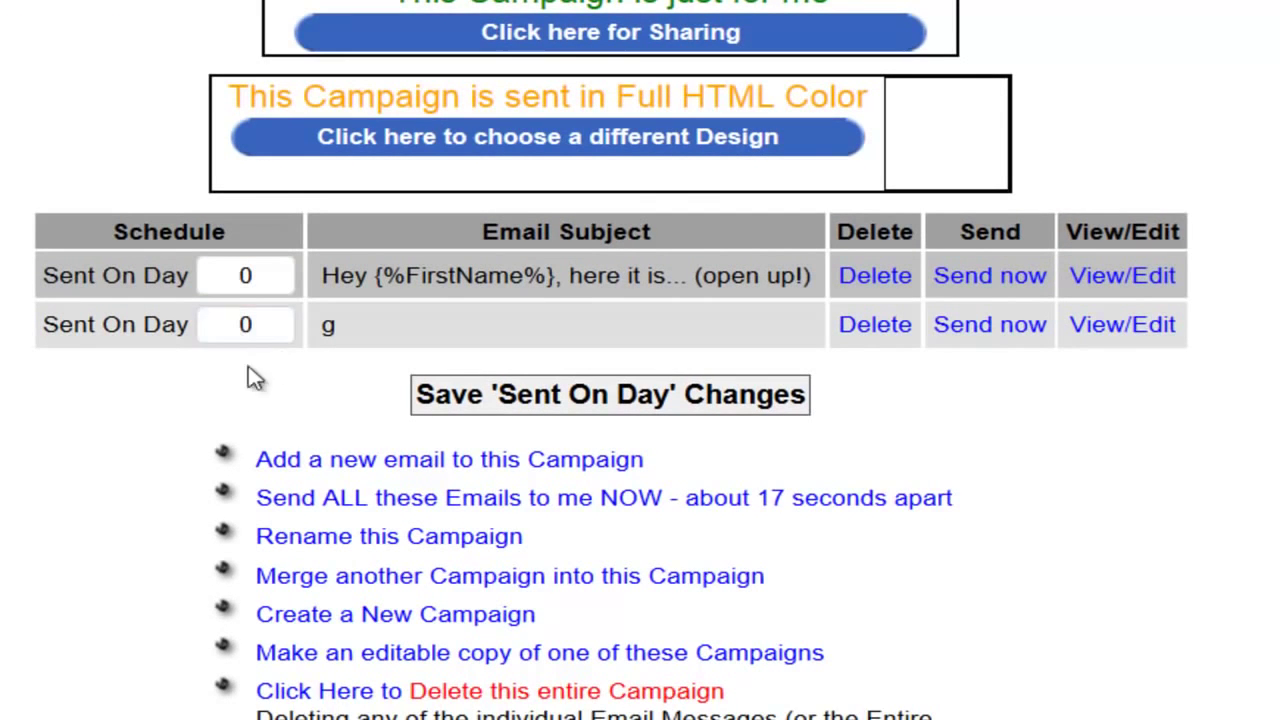
{"action": "scroll", "coordinate": [237, 369], "scroll_direction": "down", "scroll_amount": 2}
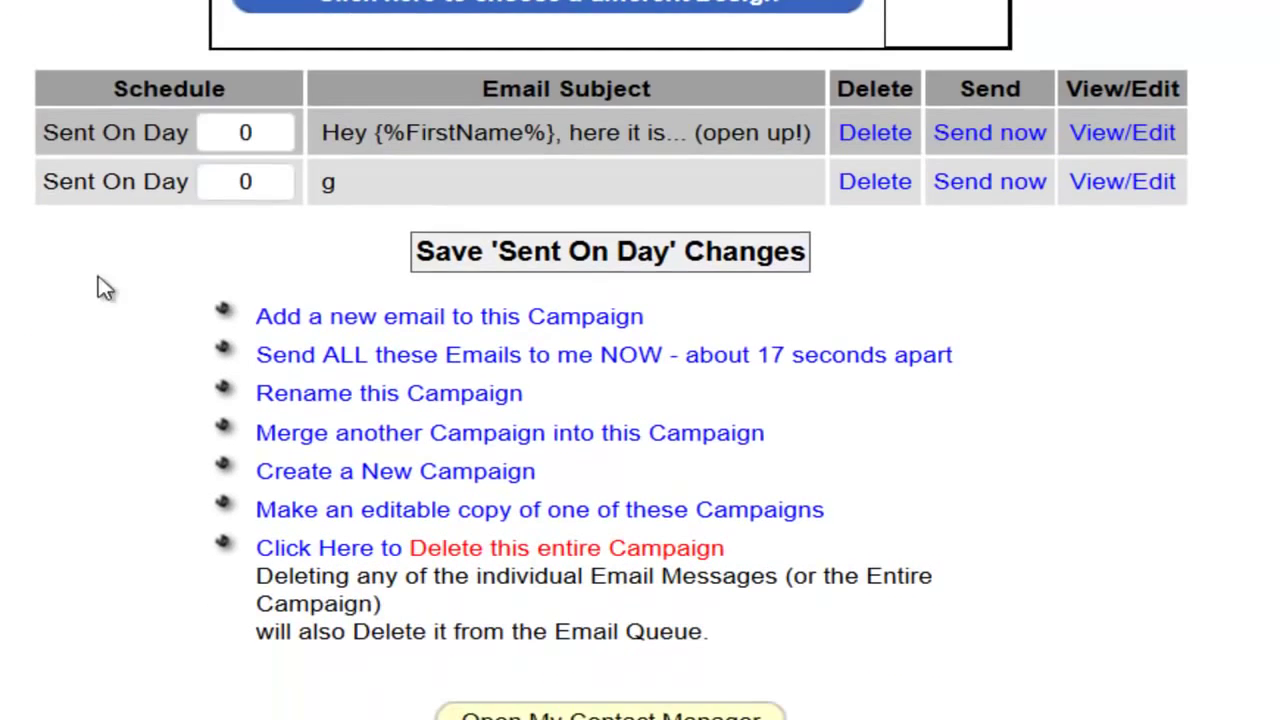
{"action": "left_click", "coordinate": [248, 180]}
{"action": "double_click", "coordinate": [259, 183]}
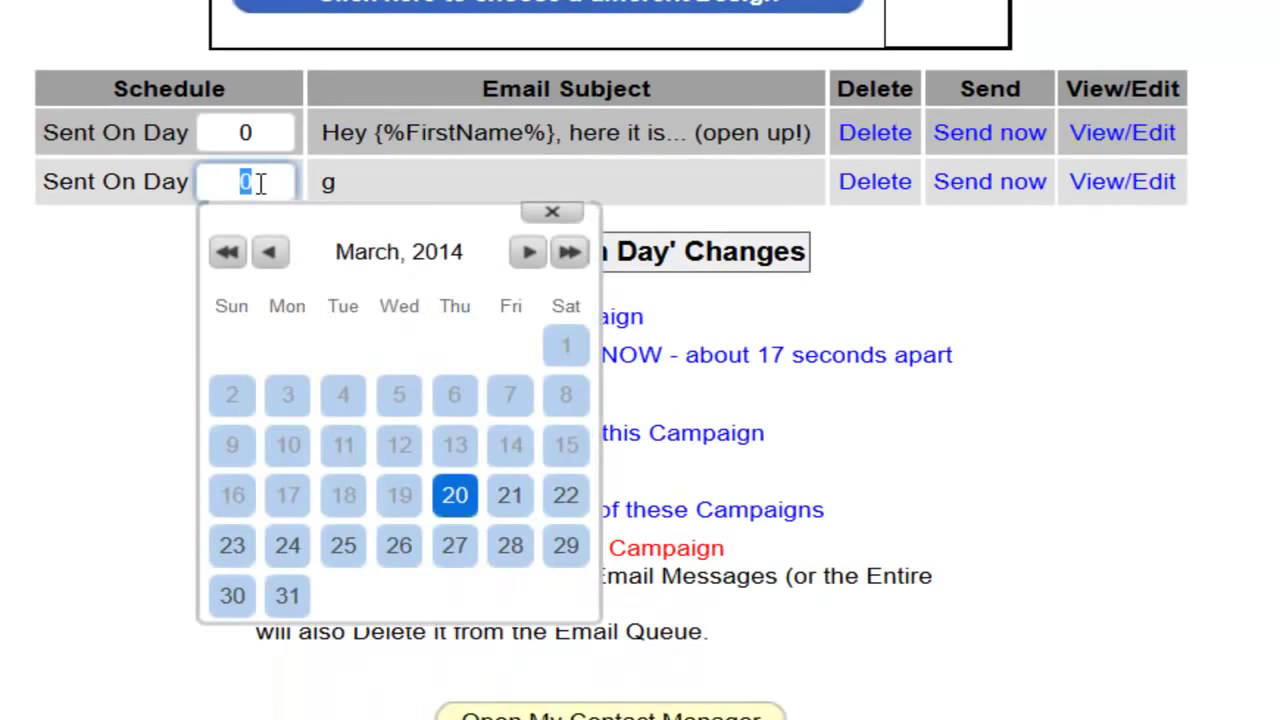
{"action": "type", "text": "1"}
{"action": "left_click", "coordinate": [553, 212]}
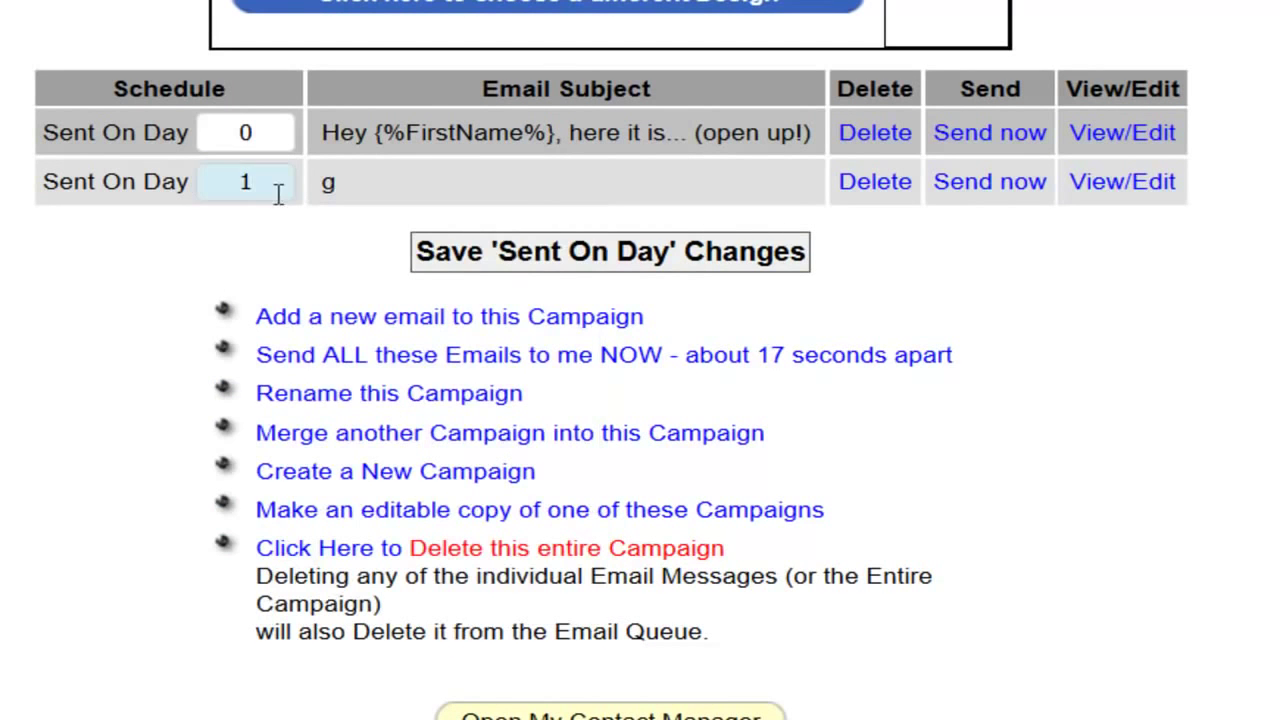
{"action": "left_click", "coordinate": [597, 259]}
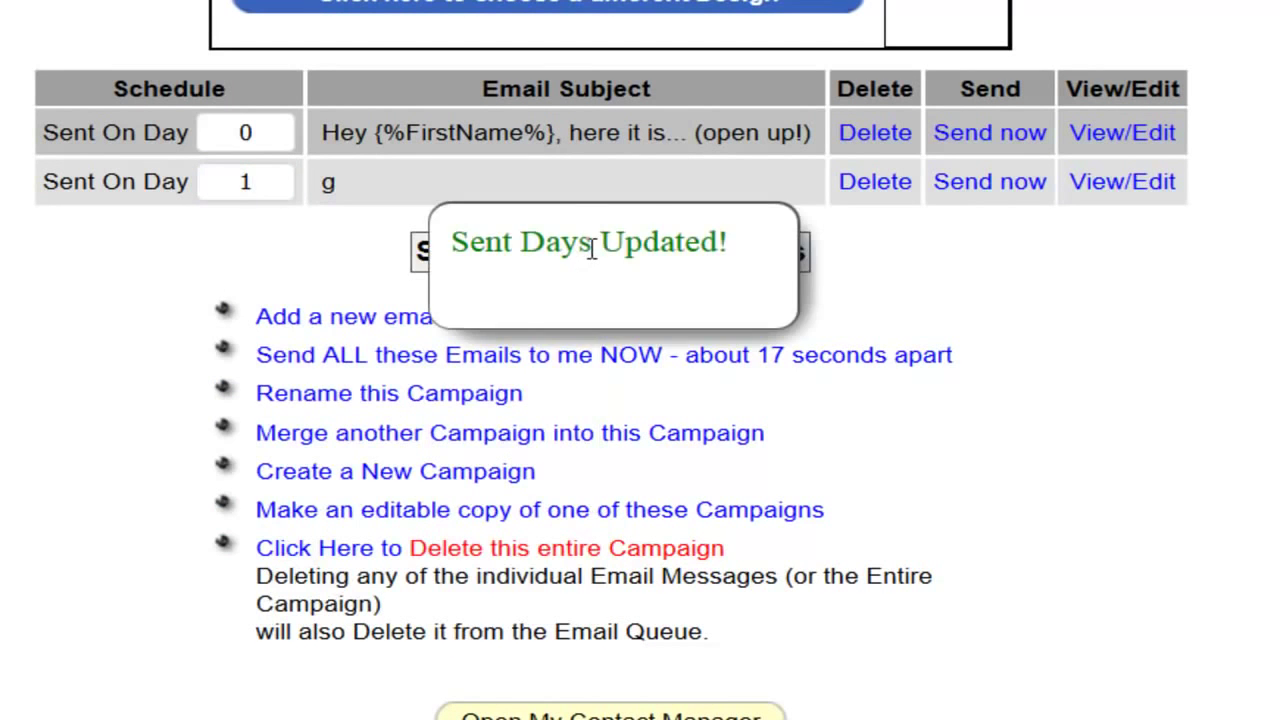
- Open the campaign's second email for editing and set its subject to "How are you!"
{"action": "left_click", "coordinate": [1124, 184]}
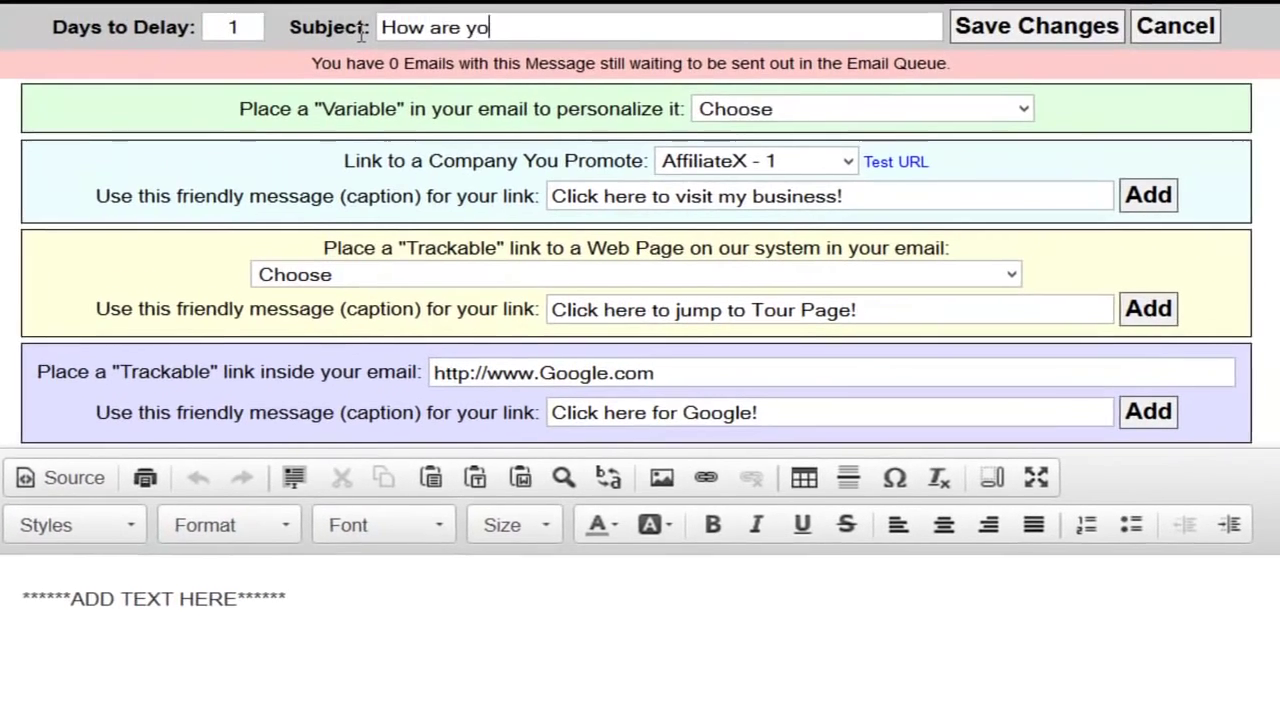
{"action": "type", "text": "u!"}
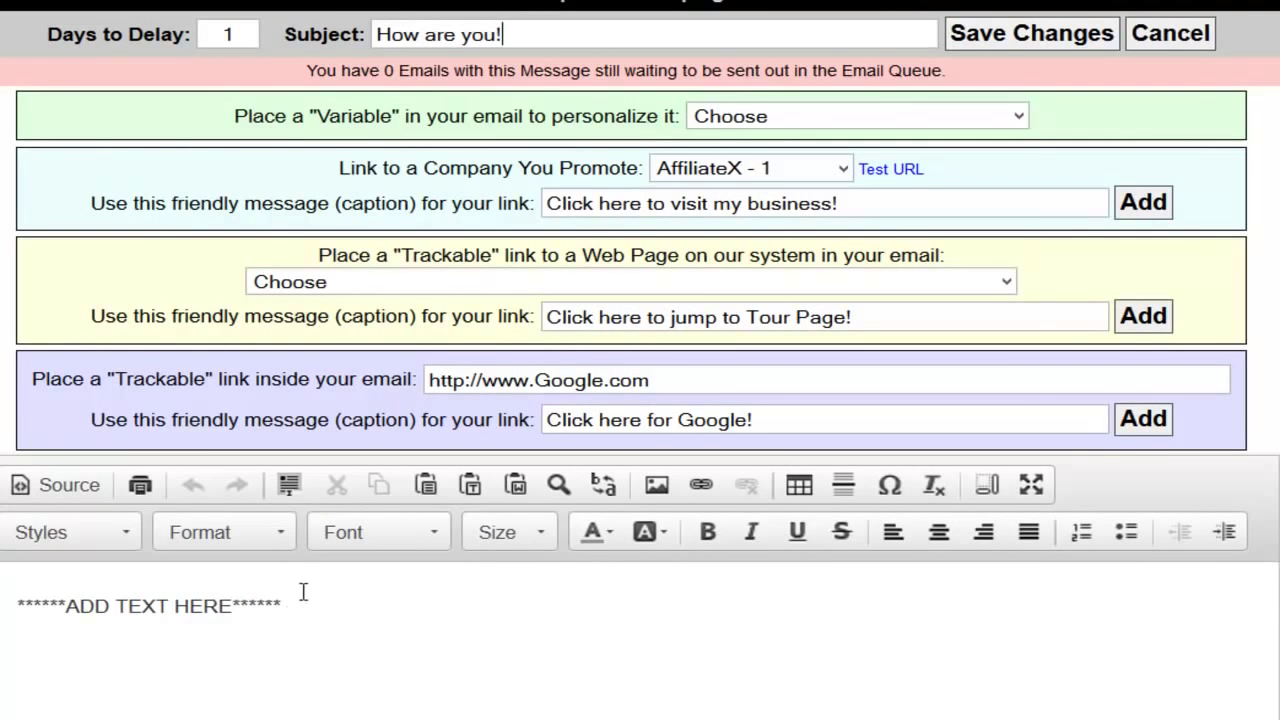
- Replace the placeholder message text with the Recipient First Name variable and a comma, start a new line, and save the email
{"action": "left_click_drag", "start_coordinate": [292, 608], "coordinate": [8, 604]}
{"action": "left_click", "coordinate": [955, 118]}
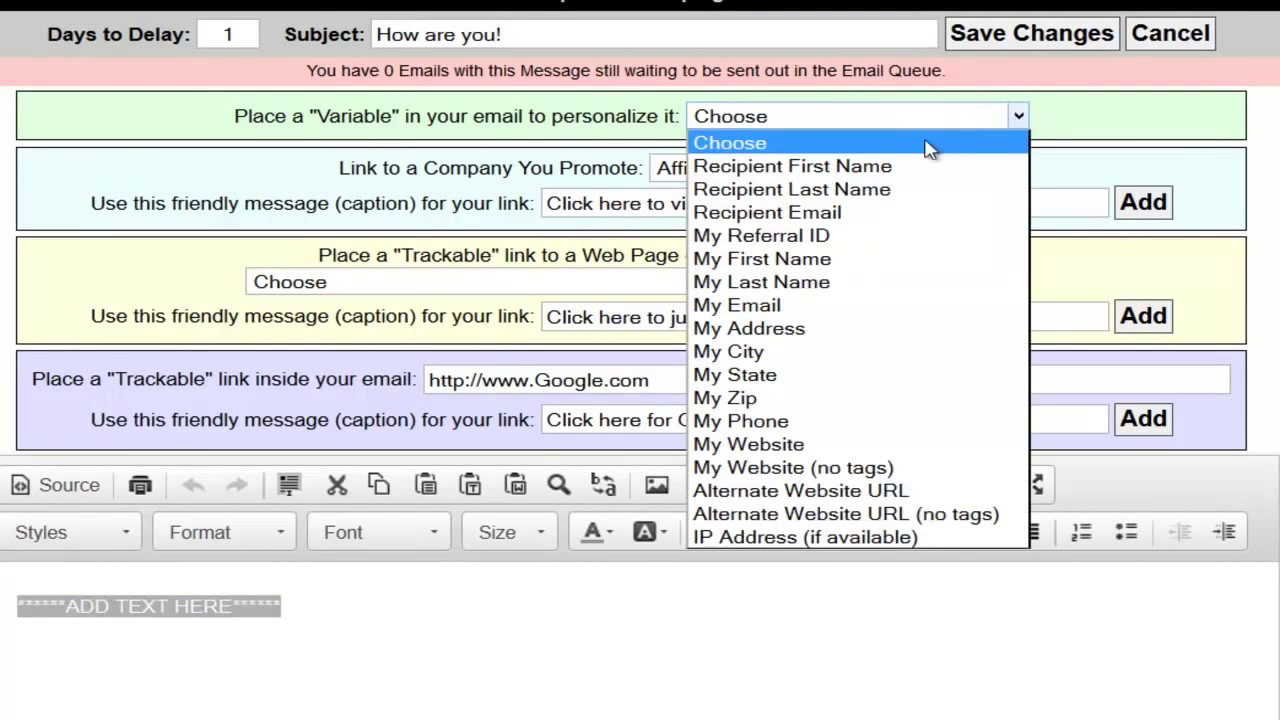
{"action": "left_click", "coordinate": [848, 166]}
{"action": "scroll", "coordinate": [291, 552], "scroll_direction": "down", "scroll_amount": 1}
{"action": "type", "text": ","}
{"action": "key", "text": "Return"}
{"action": "scroll", "coordinate": [577, 624], "scroll_direction": "down", "scroll_amount": 2}
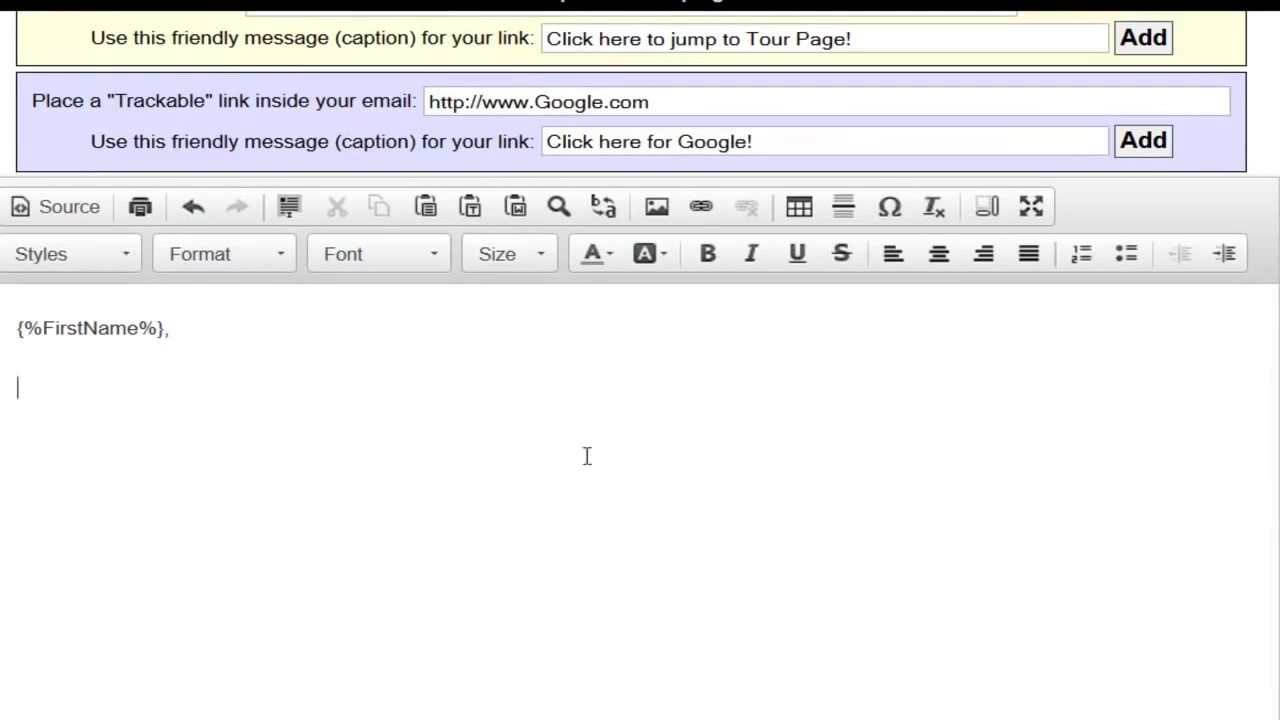
{"action": "scroll", "coordinate": [920, 34], "scroll_direction": "up", "scroll_amount": 3}
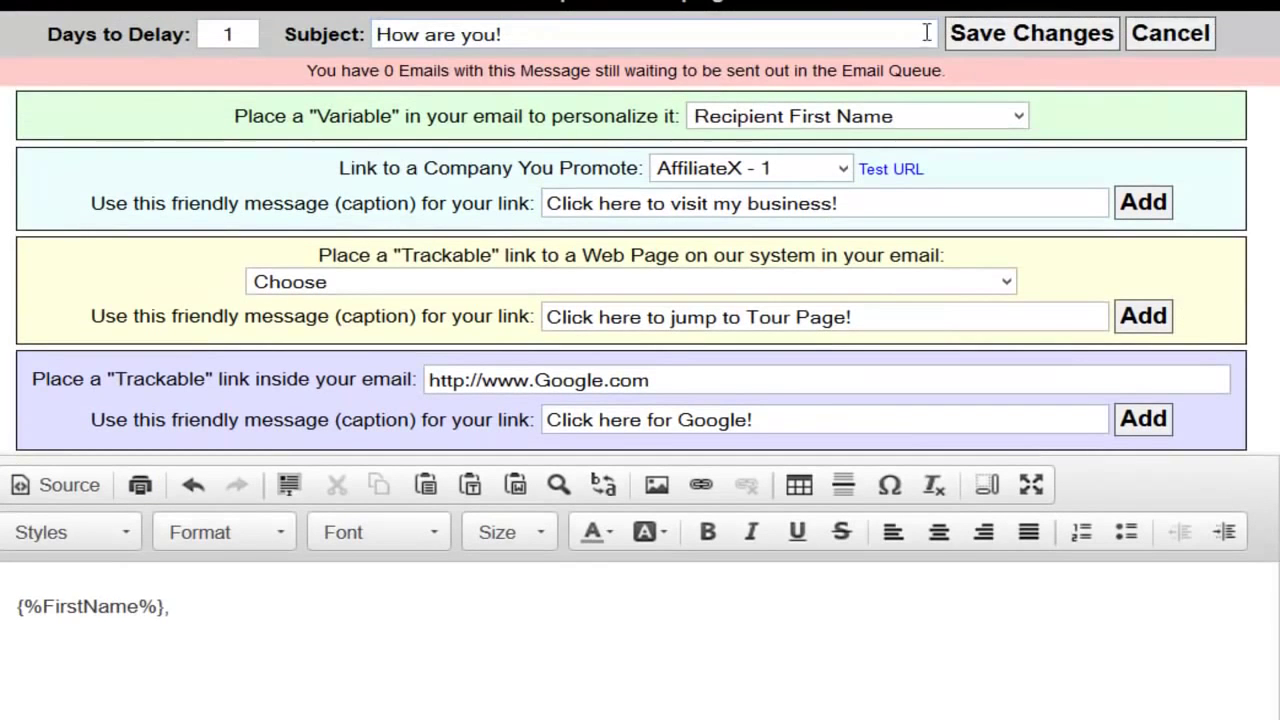
{"action": "left_click", "coordinate": [993, 32]}
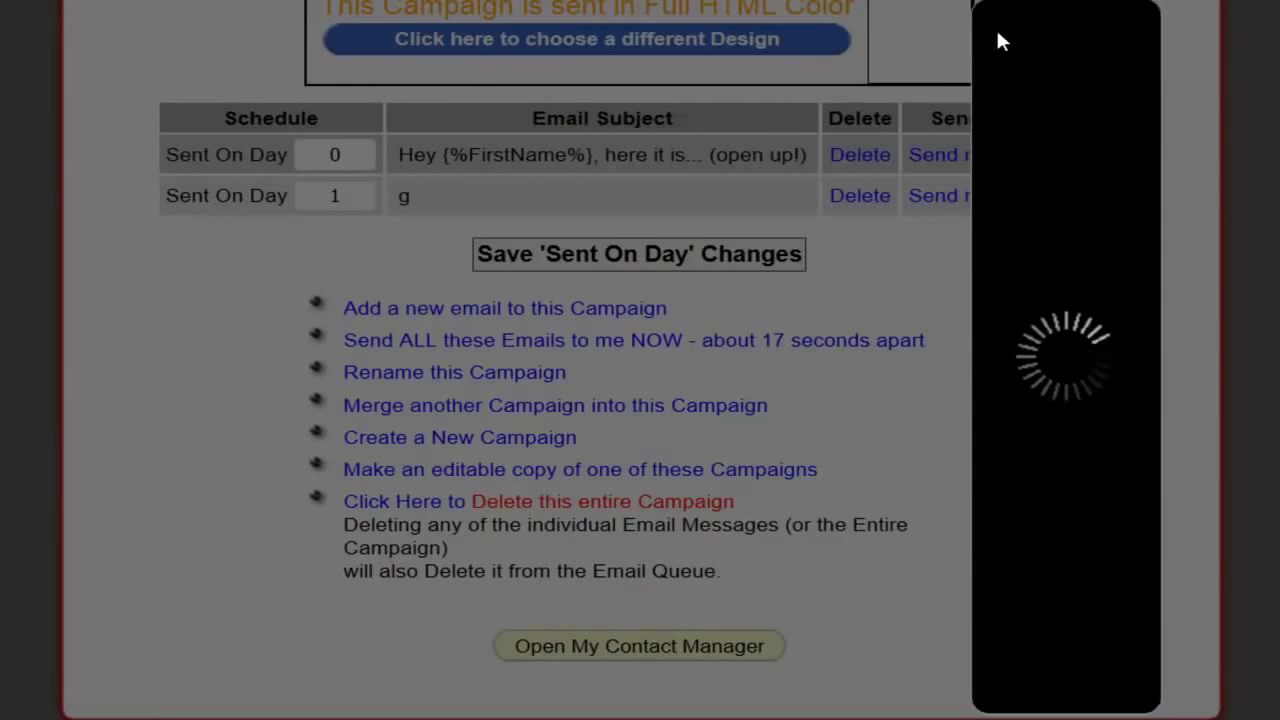
{"action": "scroll", "coordinate": [1003, 330], "scroll_direction": "down", "scroll_amount": 3}
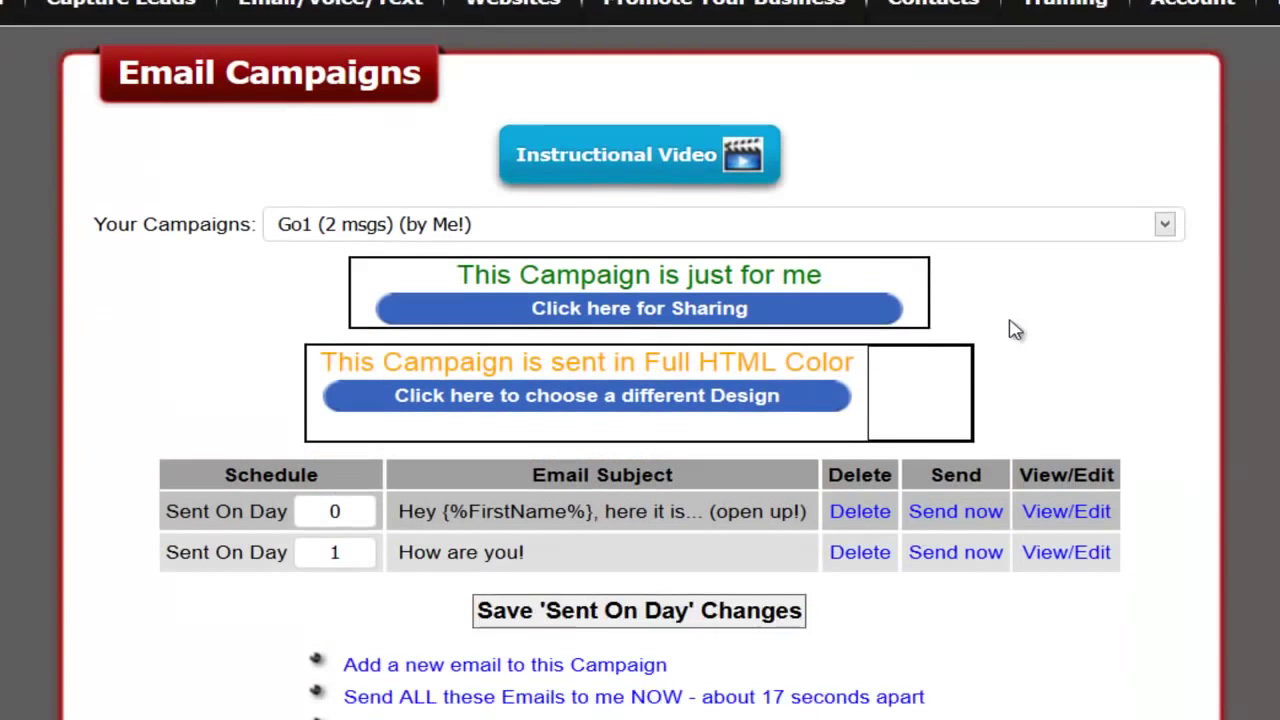
{"action": "scroll", "coordinate": [1036, 260], "scroll_direction": "down", "scroll_amount": 1}
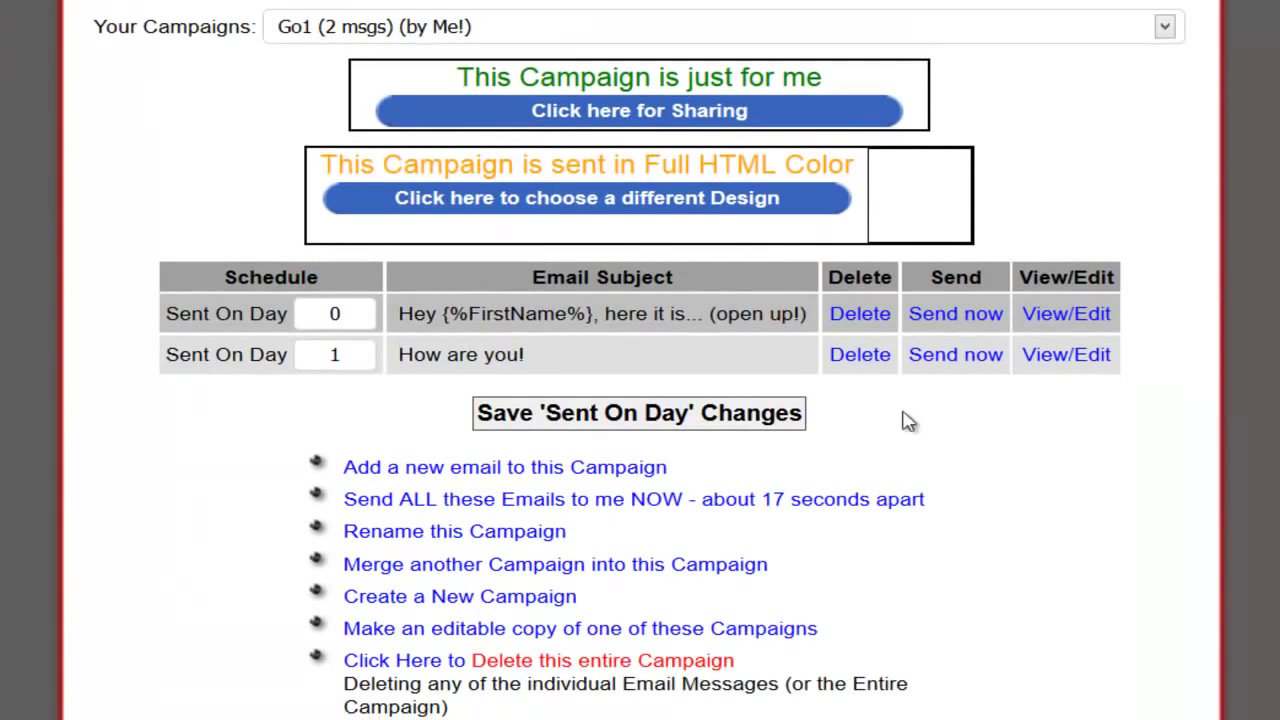